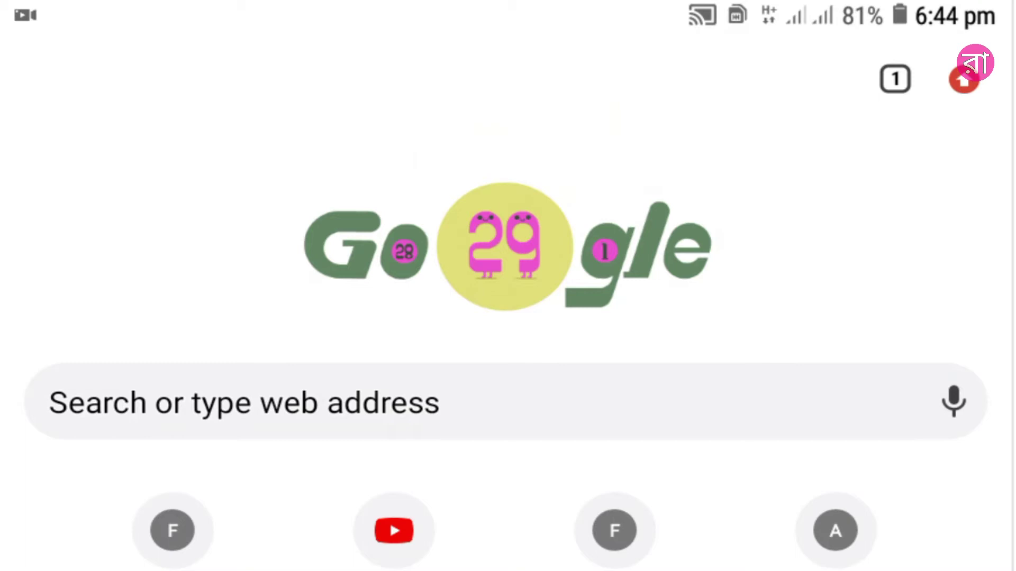
# Step: Enter getintopc.com in Chrome's address bar and load the site
pyautogui.click(244, 402)
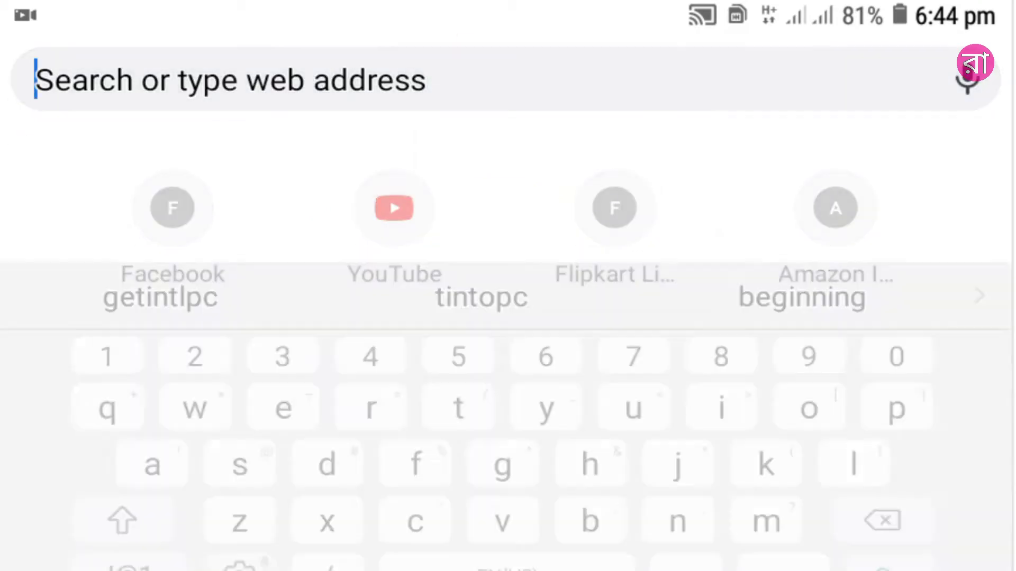
pyautogui.write('g')
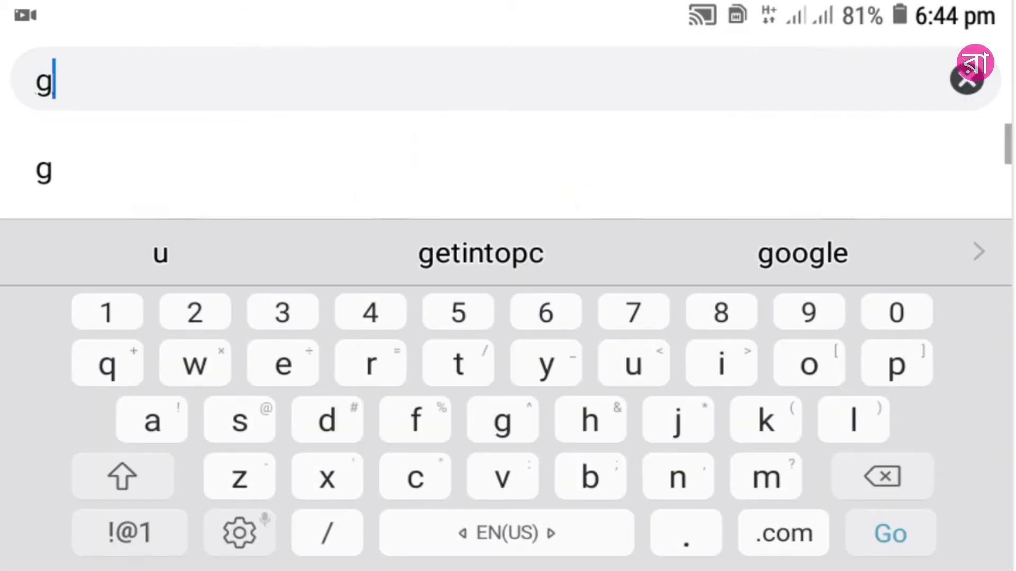
pyautogui.write('et')
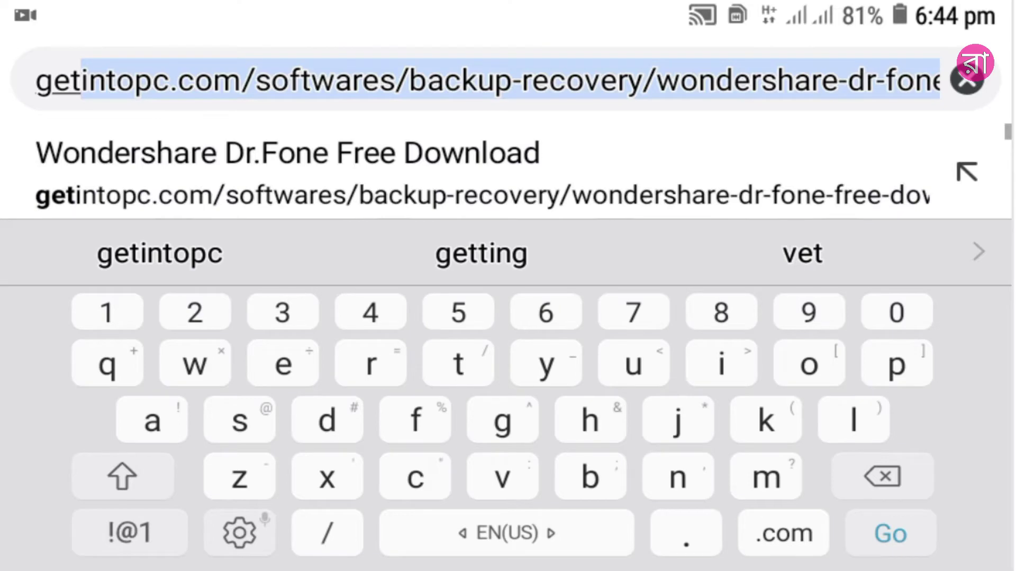
pyautogui.write('into')
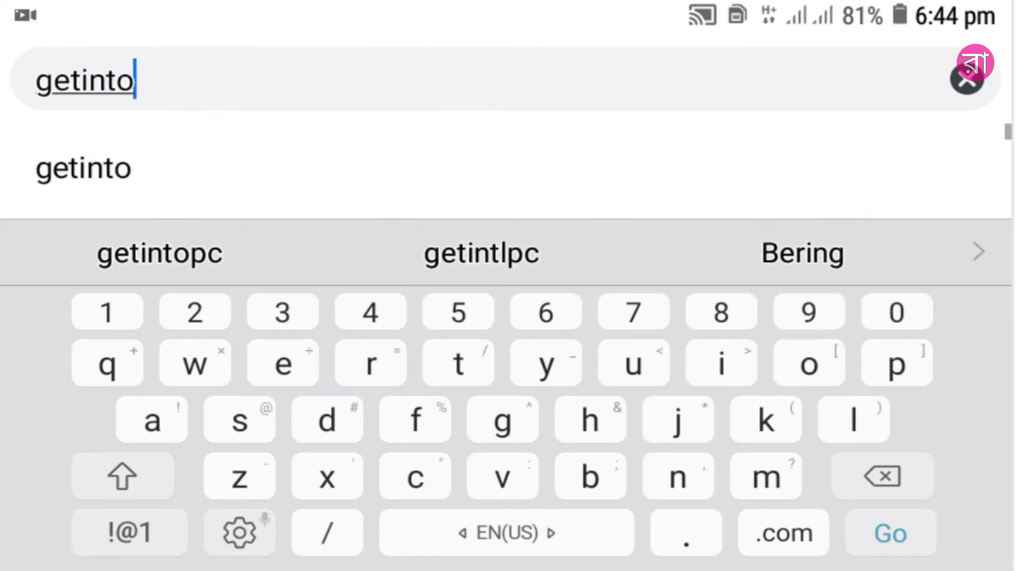
pyautogui.write('pc')
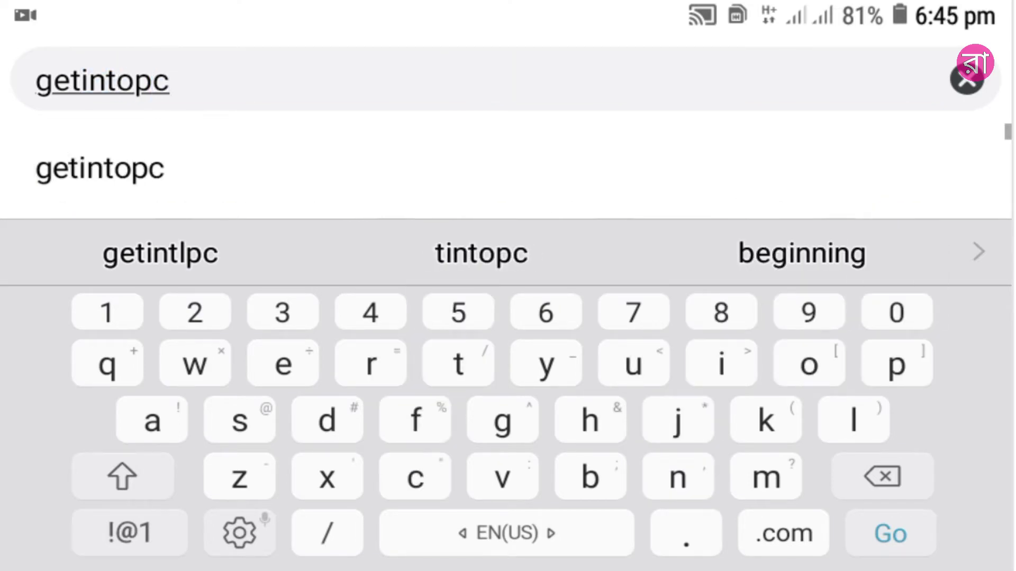
pyautogui.write('.com')
pyautogui.press('Return')
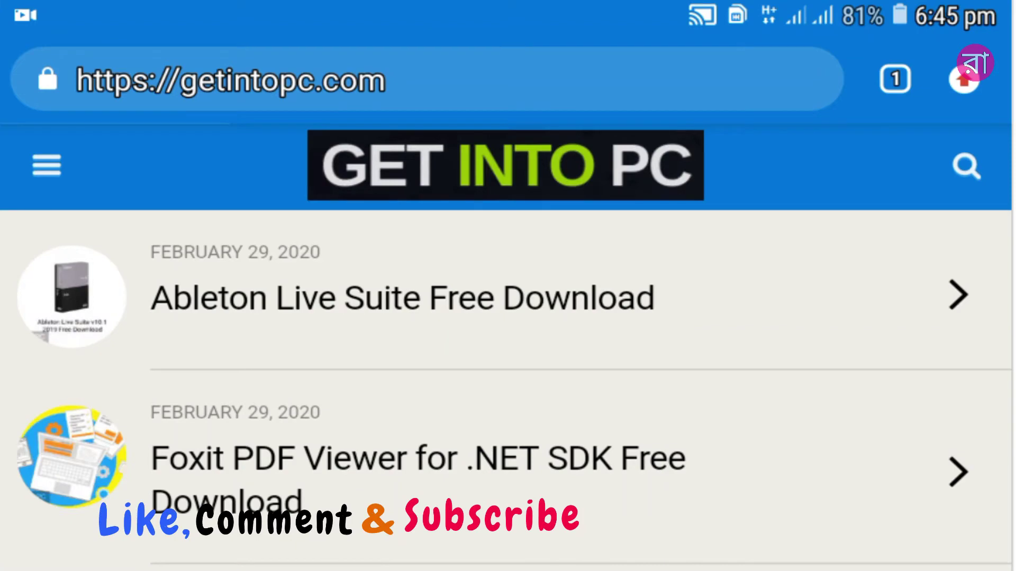
# Step: Search GetIntoPC for 'Luts' and scroll through the LUTs Color Grading Pack results
pyautogui.click(966, 167)
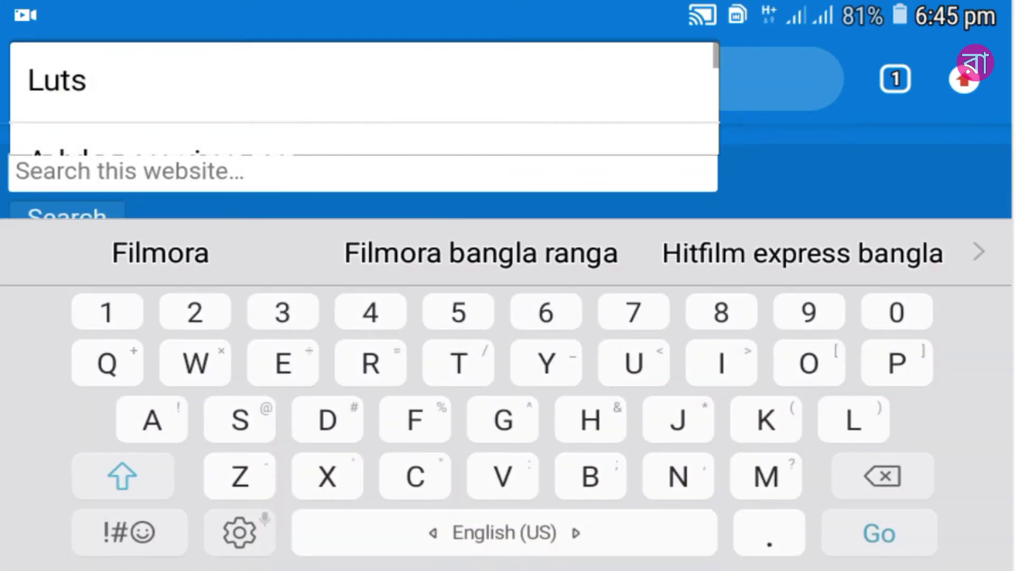
pyautogui.write('Lut')
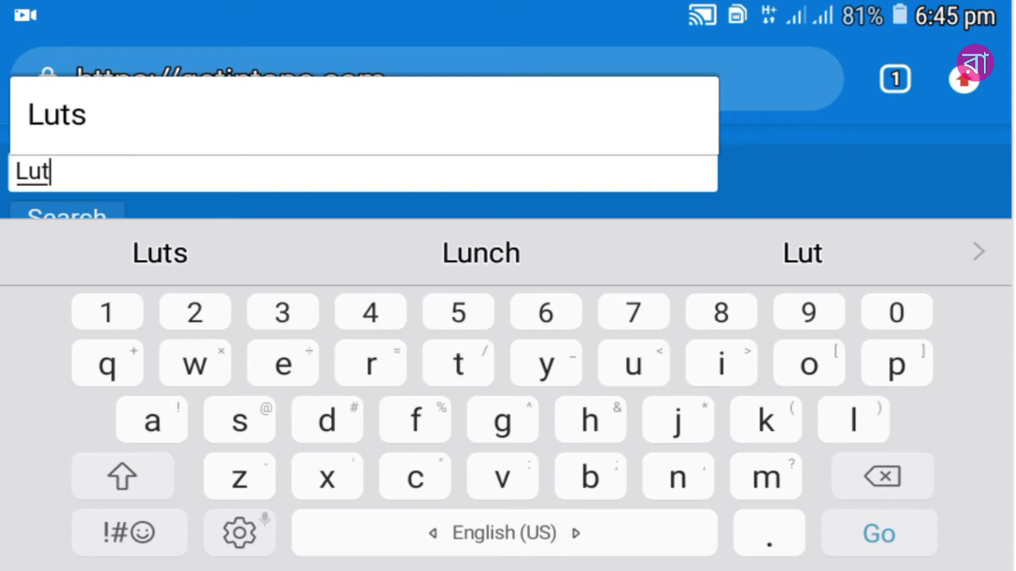
pyautogui.write('s')
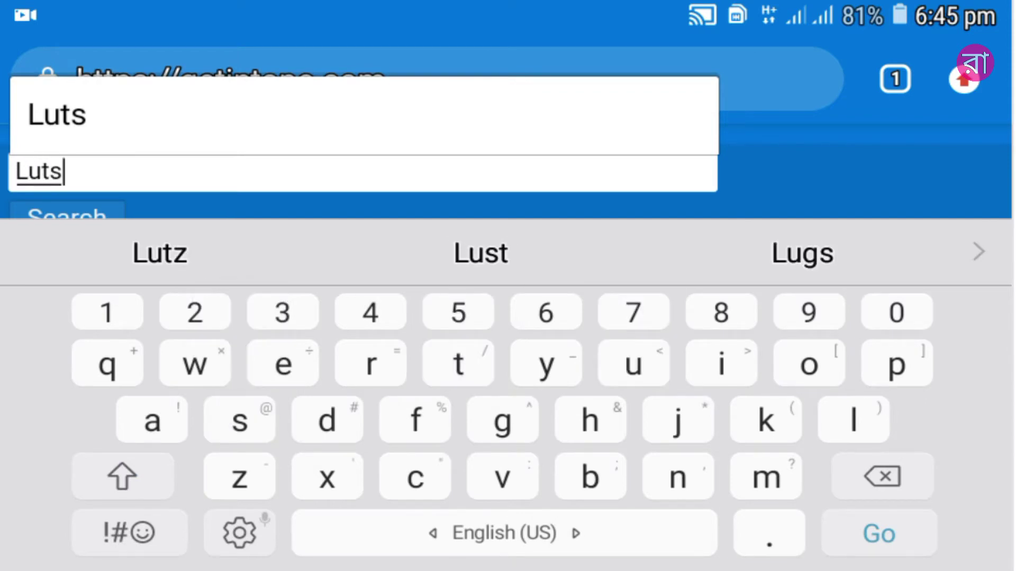
pyautogui.press('Return')
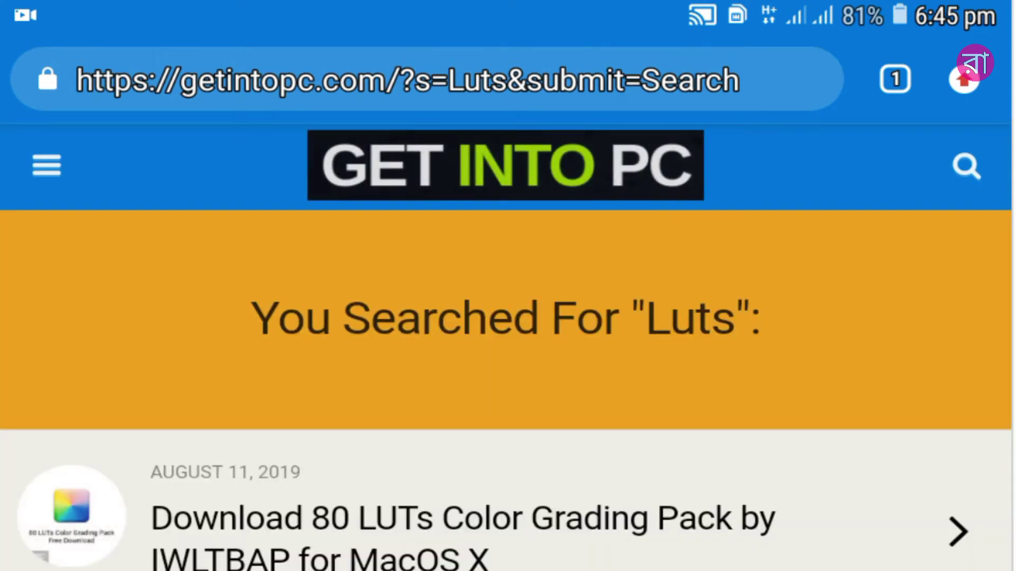
pyautogui.scroll(-5, 508, 302)
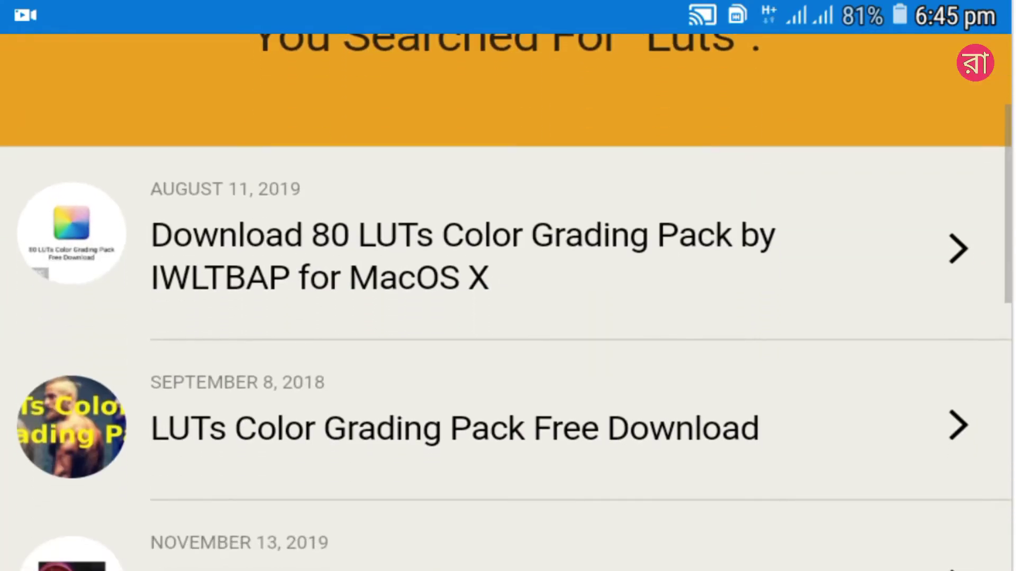
pyautogui.scroll(-2, 508, 301)
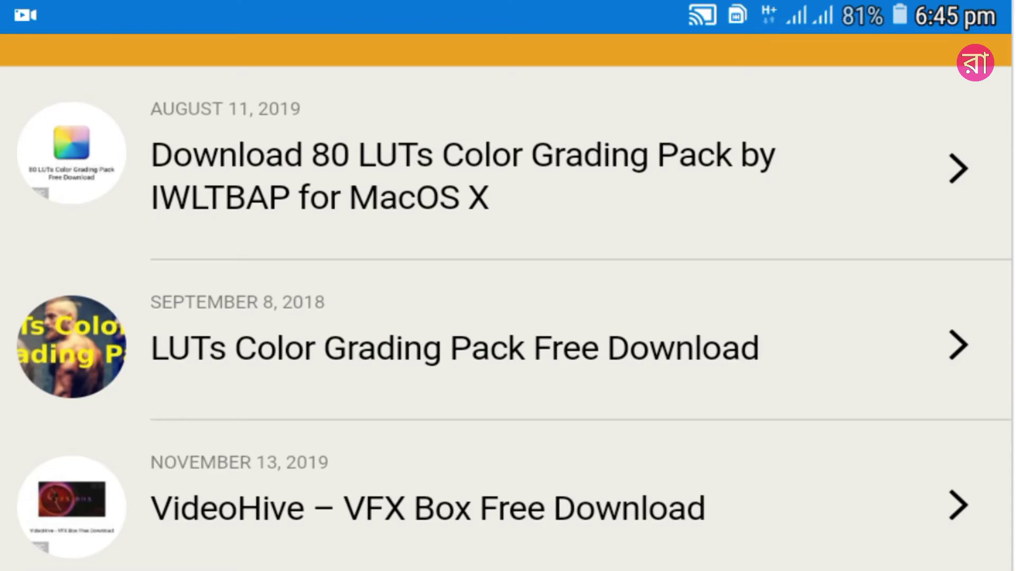
# Step: Open the 'LUTs Color Grading Pack Free Download' post and read its overview
pyautogui.click(455, 348)
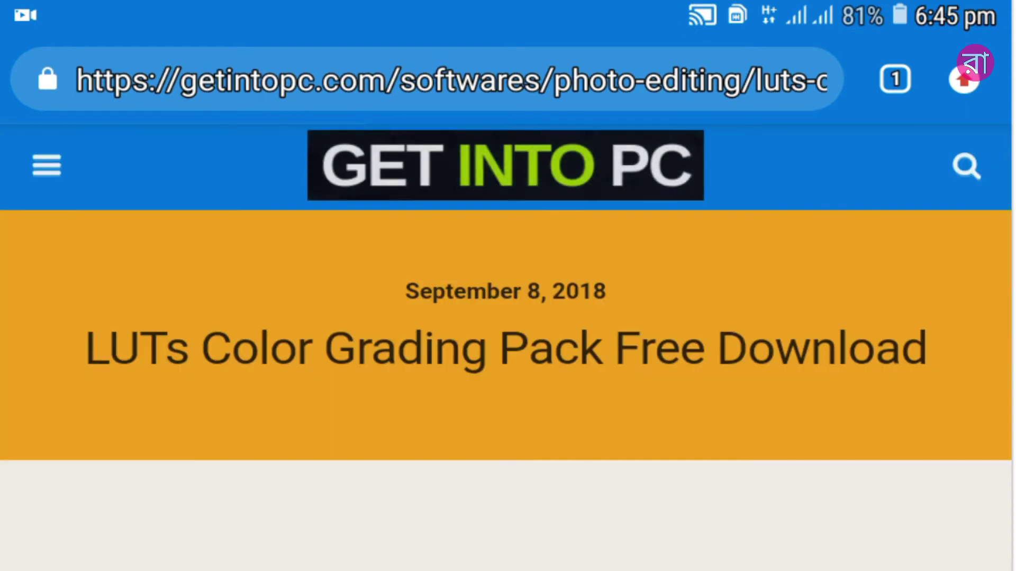
pyautogui.scroll(-3, 508, 318)
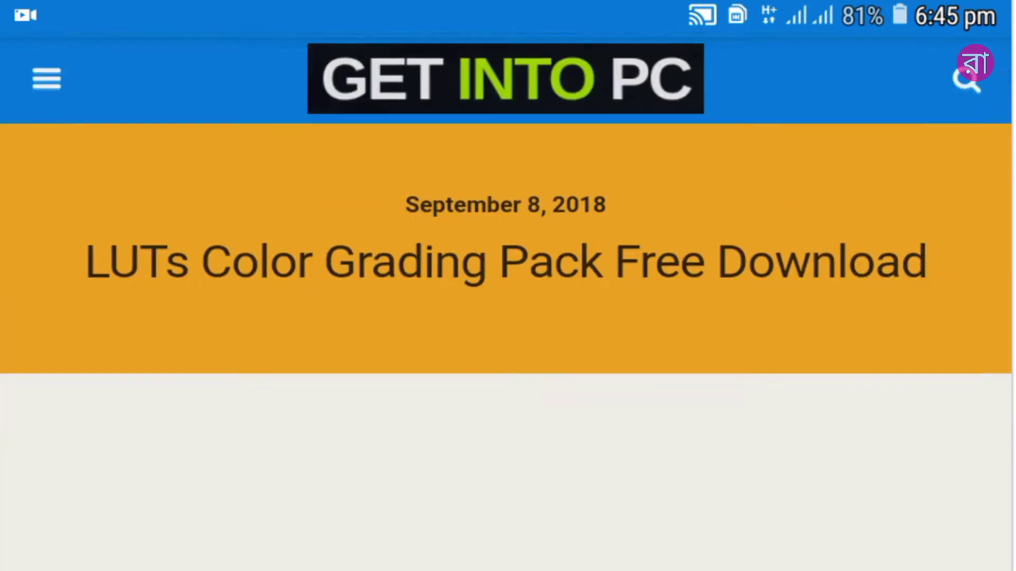
pyautogui.scroll(-5, 508, 317)
pyautogui.scroll(-5, 508, 318)
pyautogui.scroll(-3, 508, 317)
pyautogui.scroll(-4, 508, 317)
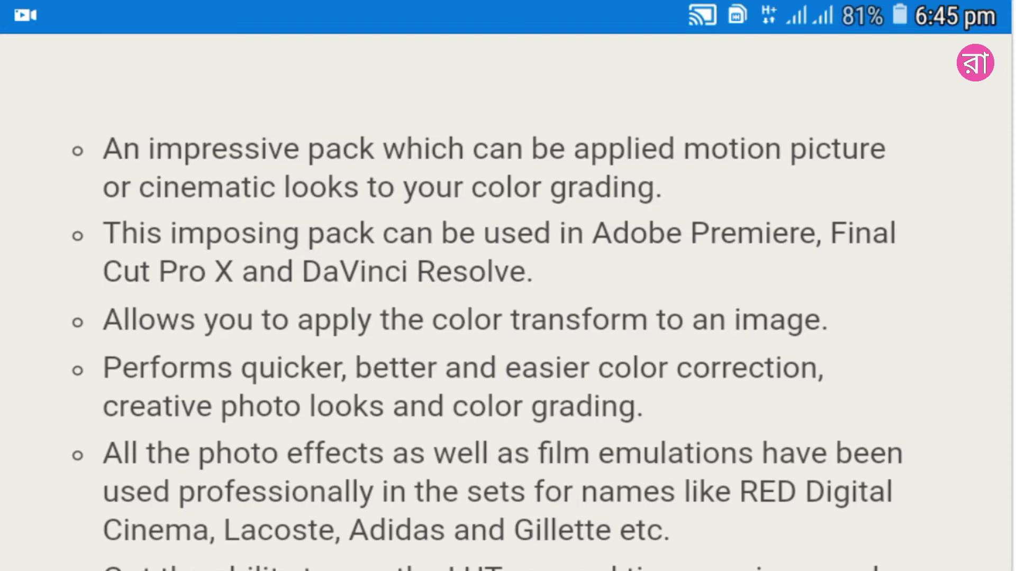
# Step: Scroll past the setup details and system requirements to the 365 MB 80_LUTs_Color_Grading_Pack.zip download
pyautogui.scroll(-9, 508, 318)
pyautogui.scroll(-5, 508, 317)
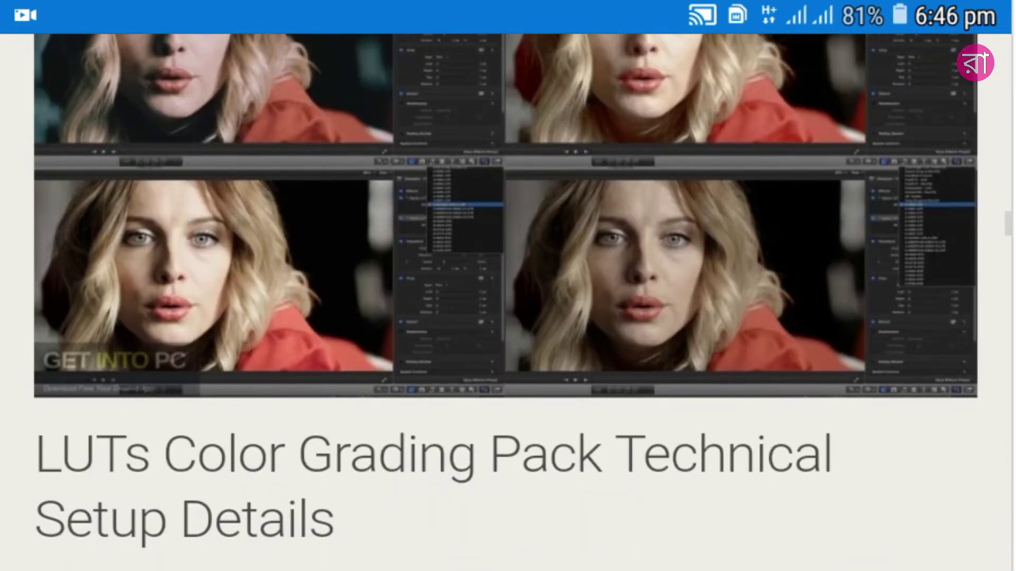
pyautogui.scroll(-4, 505, 301)
pyautogui.scroll(-4, 505, 301)
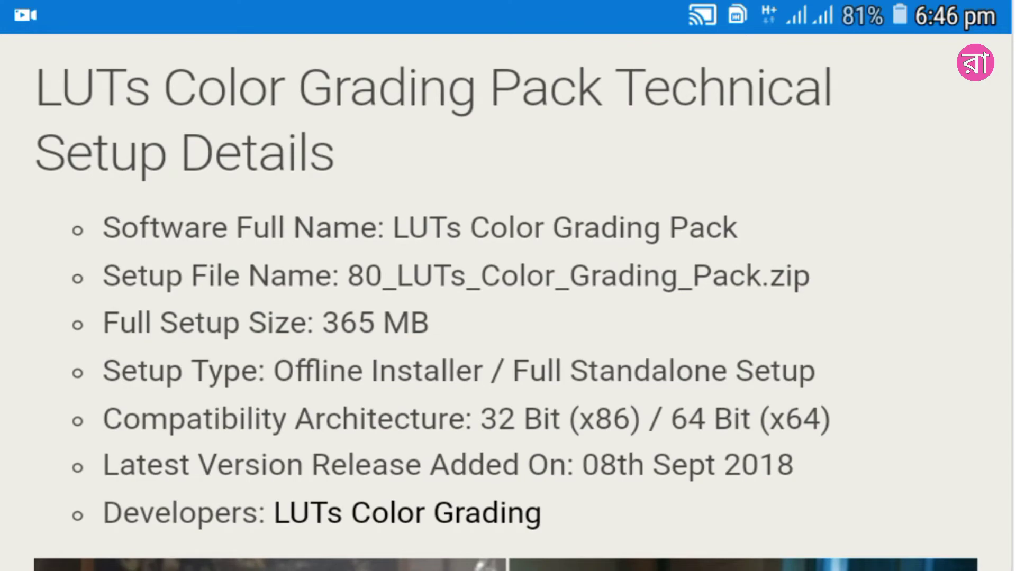
pyautogui.scroll(-3, 505, 301)
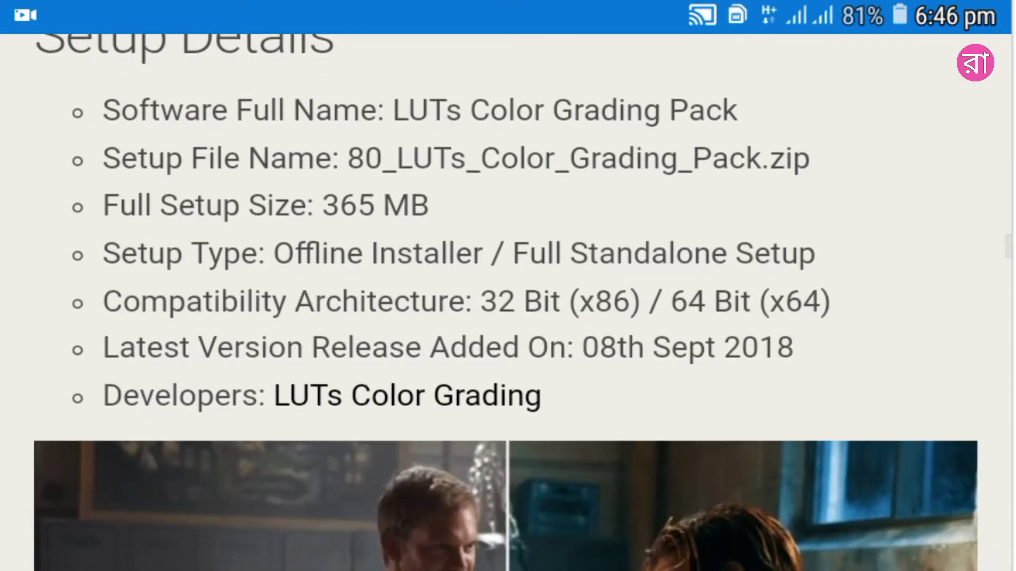
pyautogui.scroll(-4, 505, 302)
pyautogui.scroll(-7, 505, 302)
pyautogui.scroll(-7, 505, 302)
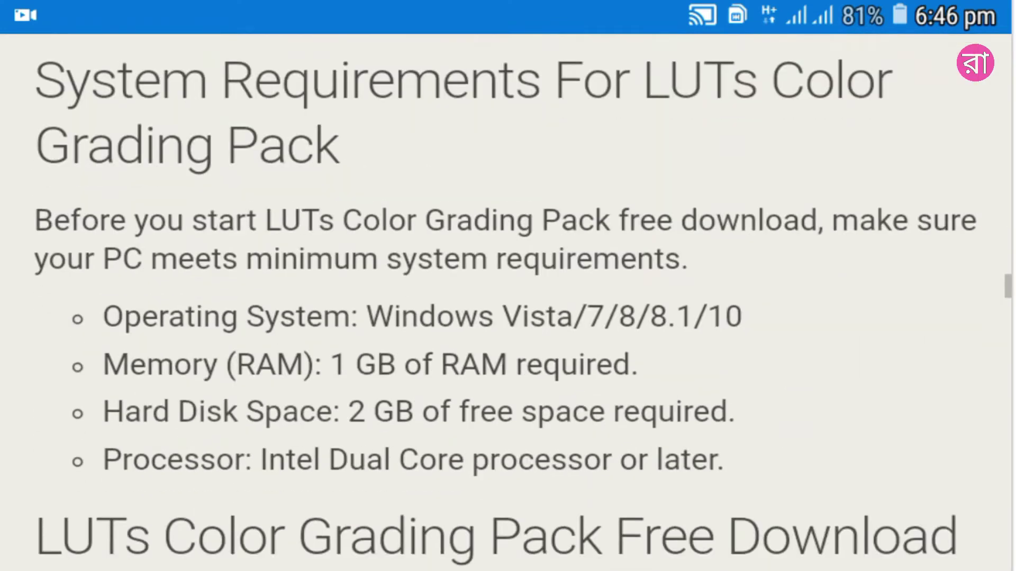
pyautogui.scroll(-5, 505, 301)
pyautogui.scroll(3, 505, 301)
pyautogui.scroll(-5, 505, 302)
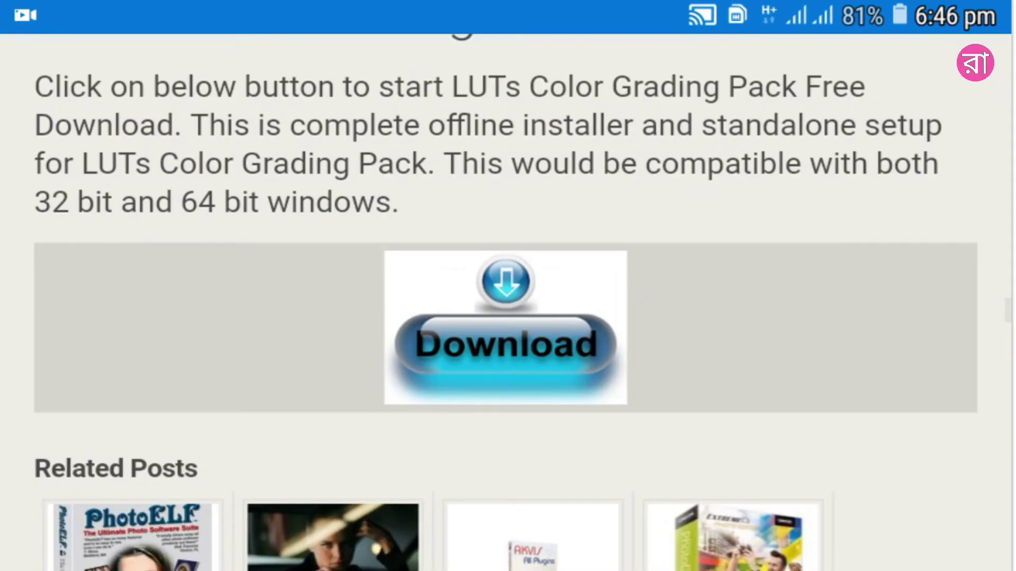
# Step: Start the 80_LUTs_Color_Grading_Pack download, then cancel both pending downloads in Chrome
pyautogui.click(505, 344)
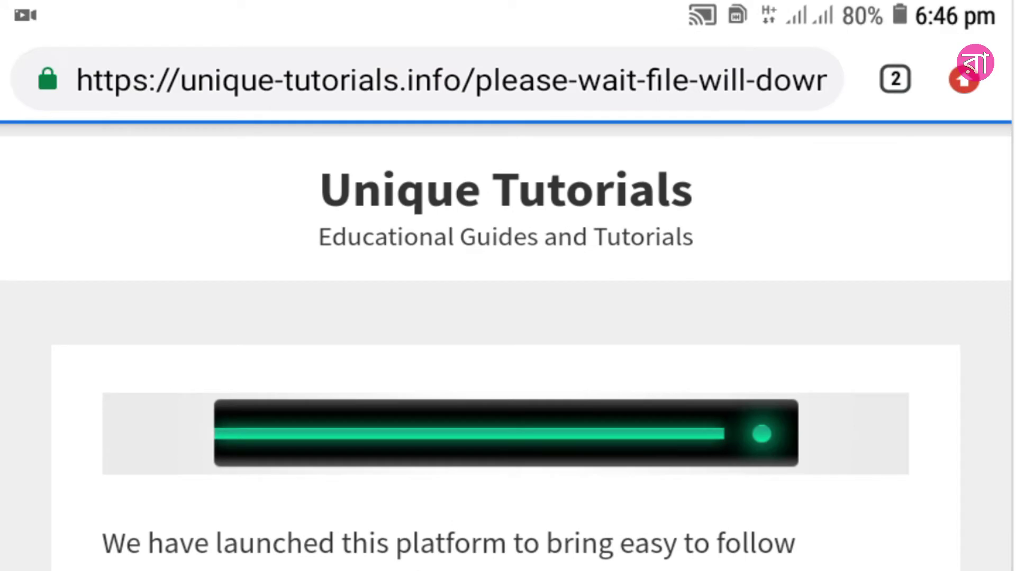
pyautogui.click(963, 79)
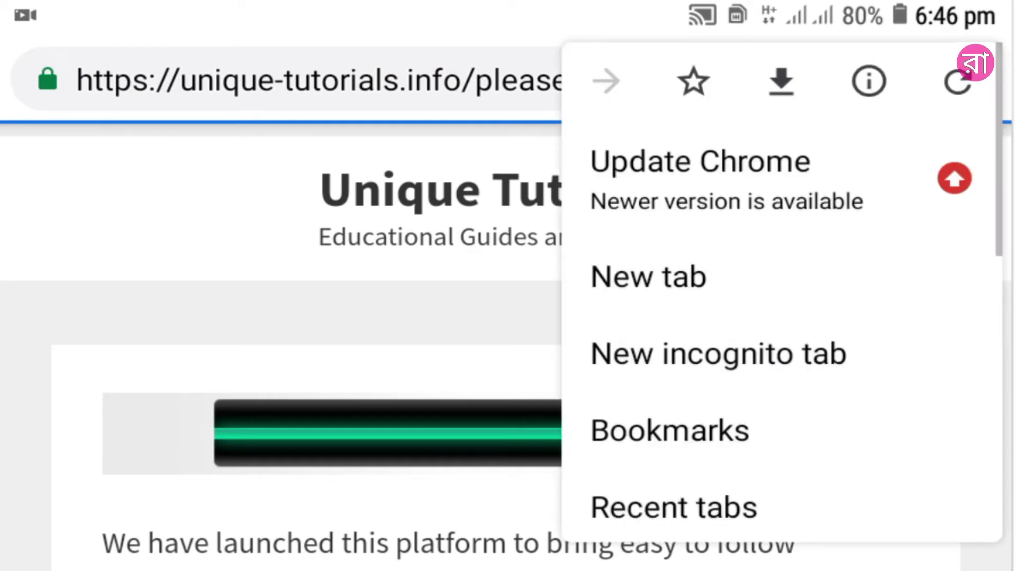
pyautogui.scroll(-5, 783, 317)
pyautogui.press('Escape')
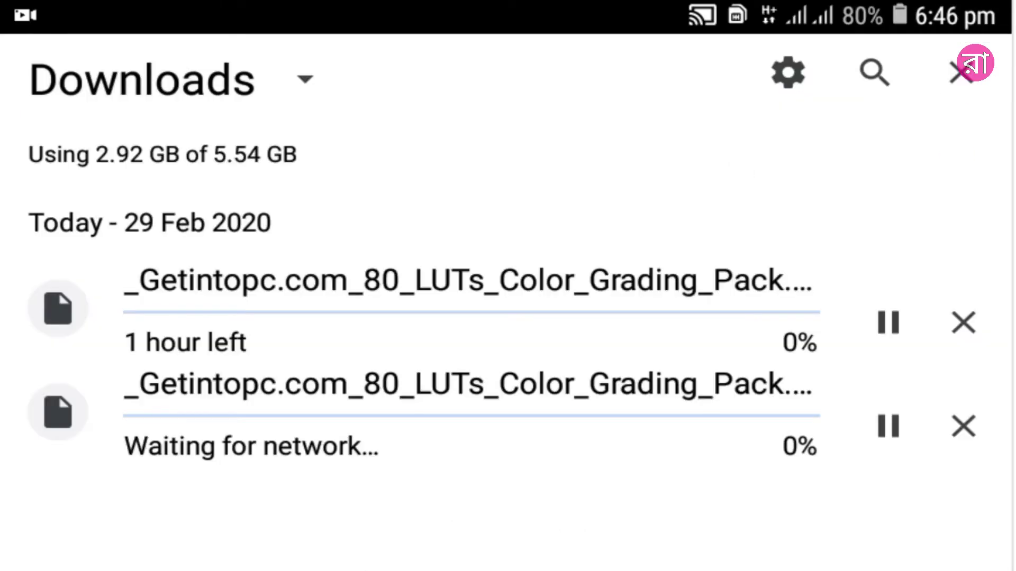
pyautogui.click(963, 323)
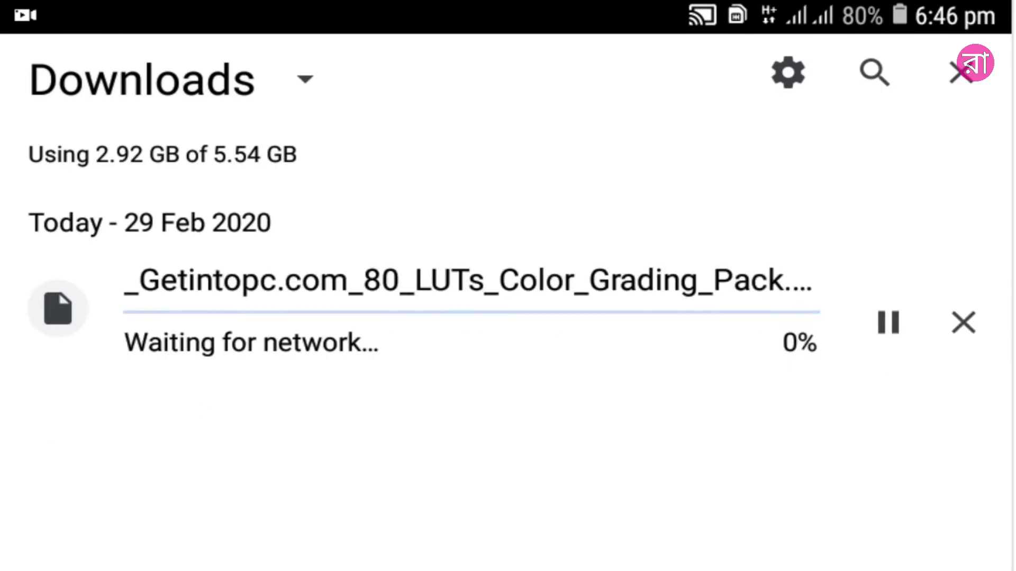
pyautogui.click(963, 323)
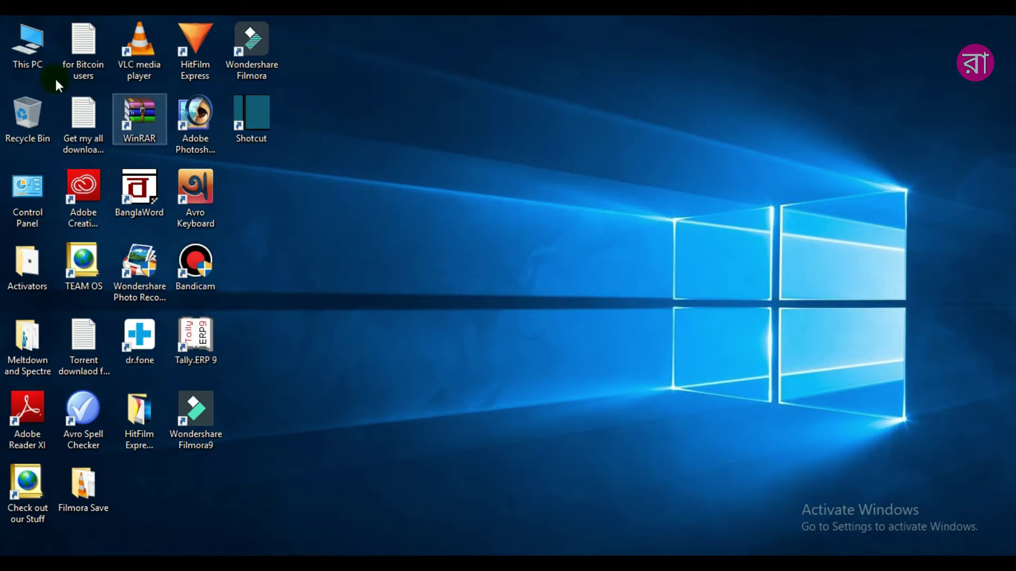
# Step: Open This PC from the desktop, then Local Disk (D:)
pyautogui.click(33, 43)
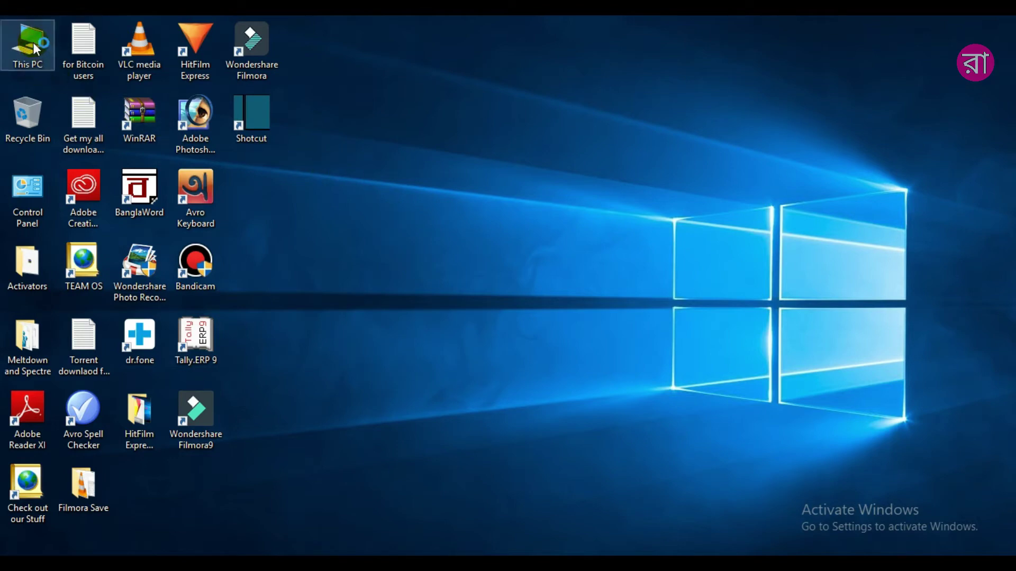
pyautogui.doubleClick(33, 42)
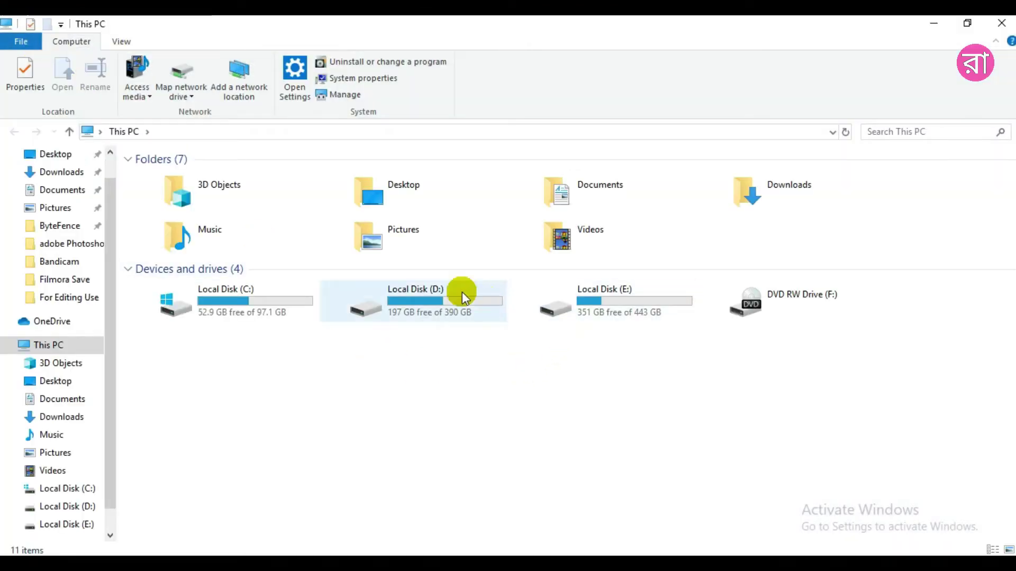
pyautogui.click(364, 313)
pyautogui.doubleClick(364, 312)
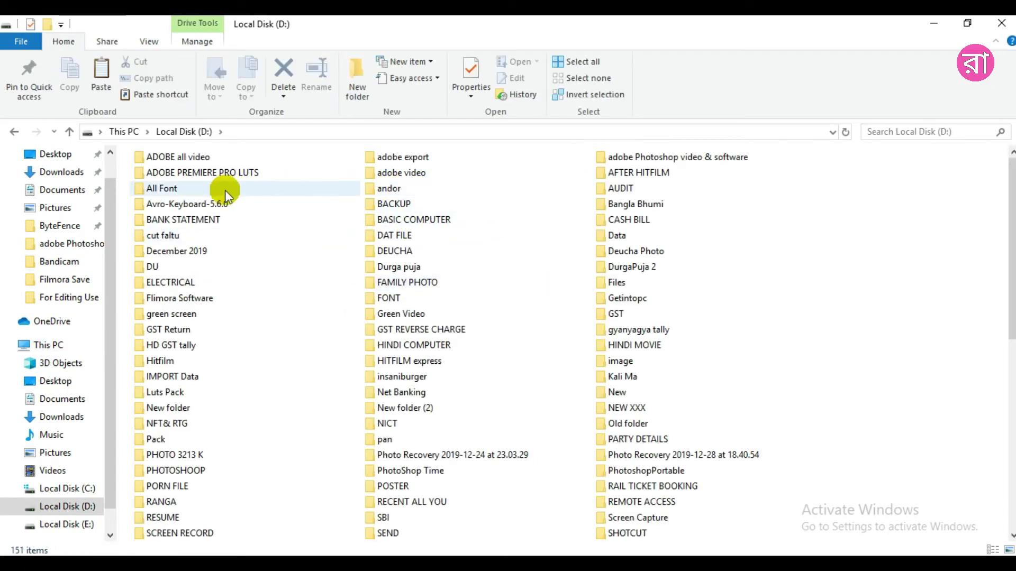
# Step: Open ADOBE PREMIERE PRO LUTS and check WinRAR's extract options for the 80 LUTs zip without extracting
pyautogui.doubleClick(139, 173)
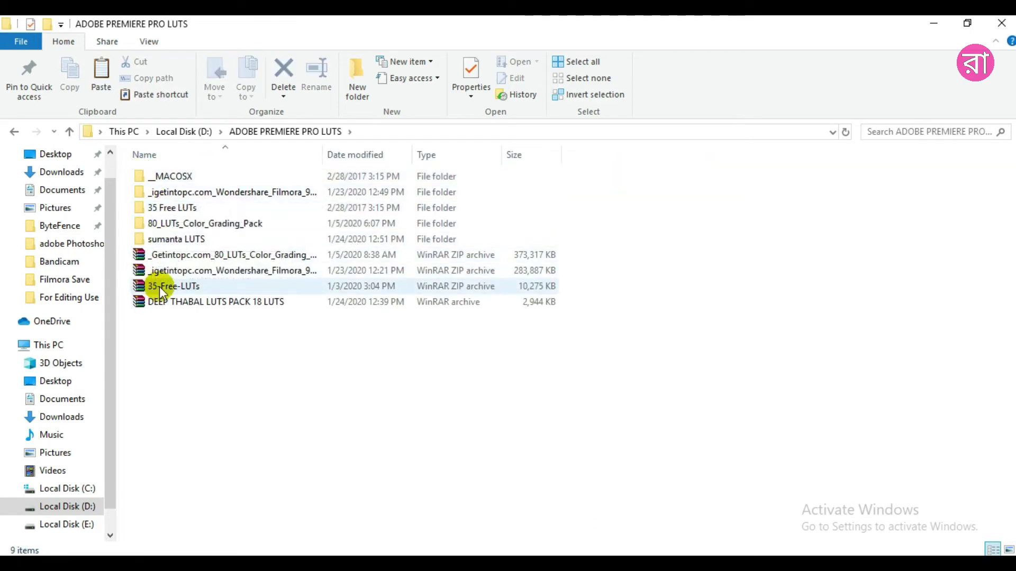
pyautogui.moveTo(231, 256)
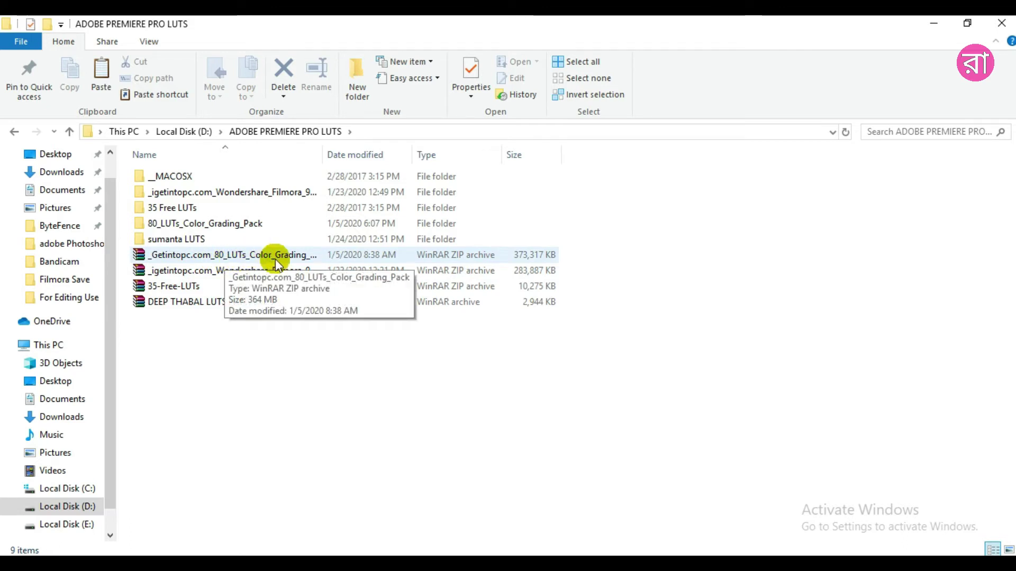
pyautogui.click(231, 257)
pyautogui.rightClick(231, 257)
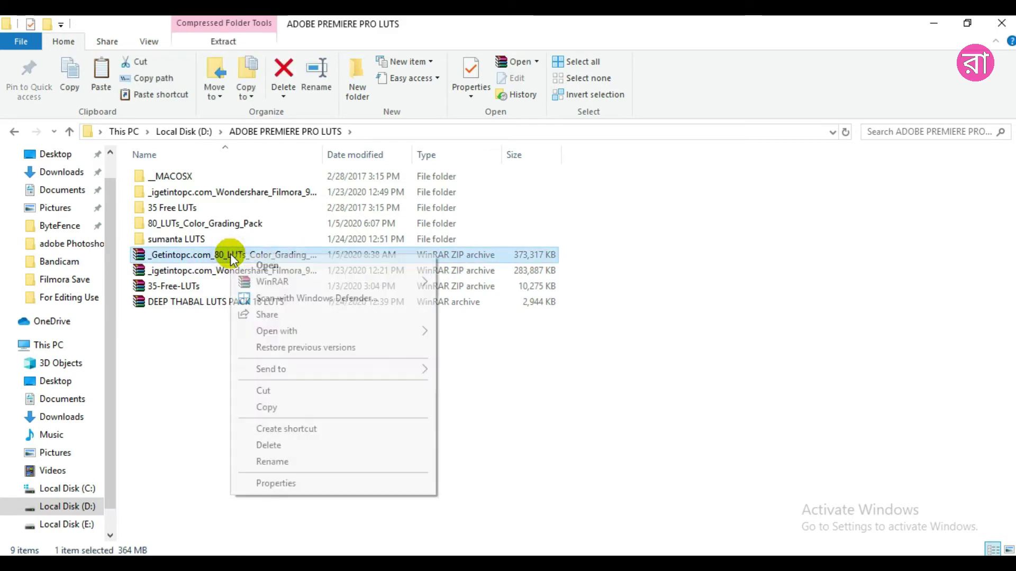
pyautogui.moveTo(273, 283)
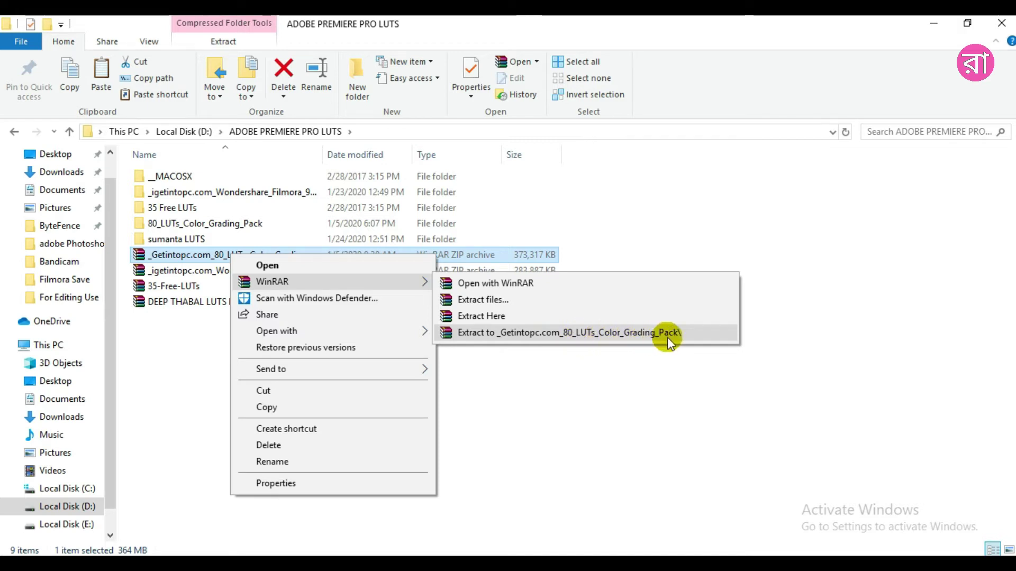
pyautogui.click(620, 216)
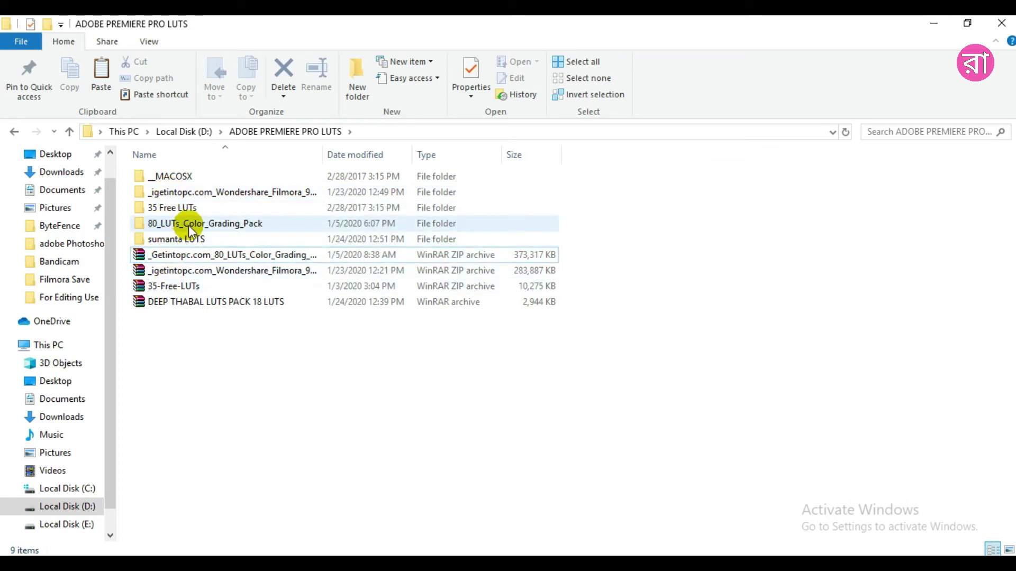
# Step: Browse 80_LUTs_Color_Grading_Pack > LUTs > LOG and scroll through its .cube files
pyautogui.doubleClick(157, 224)
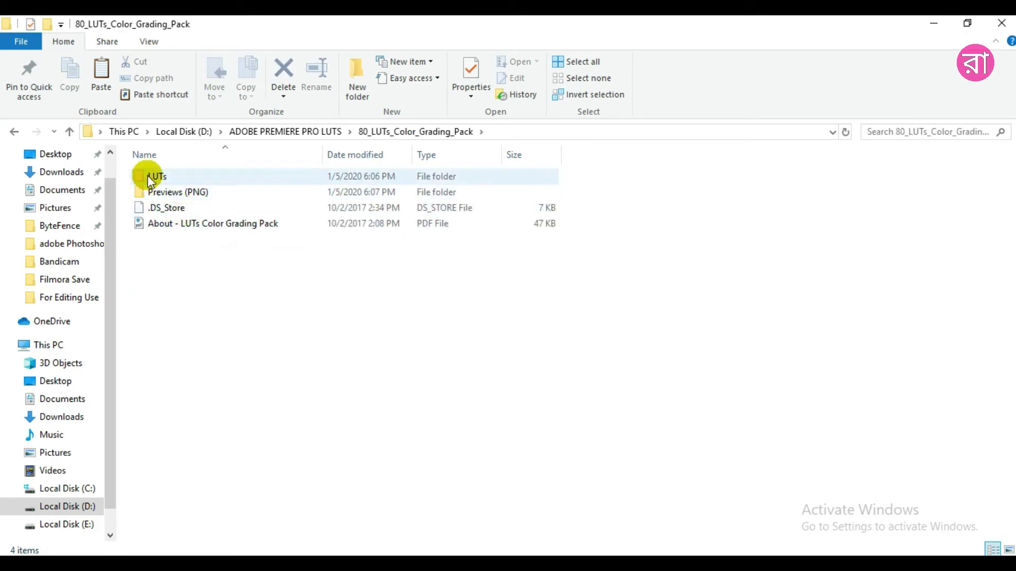
pyautogui.click(176, 177)
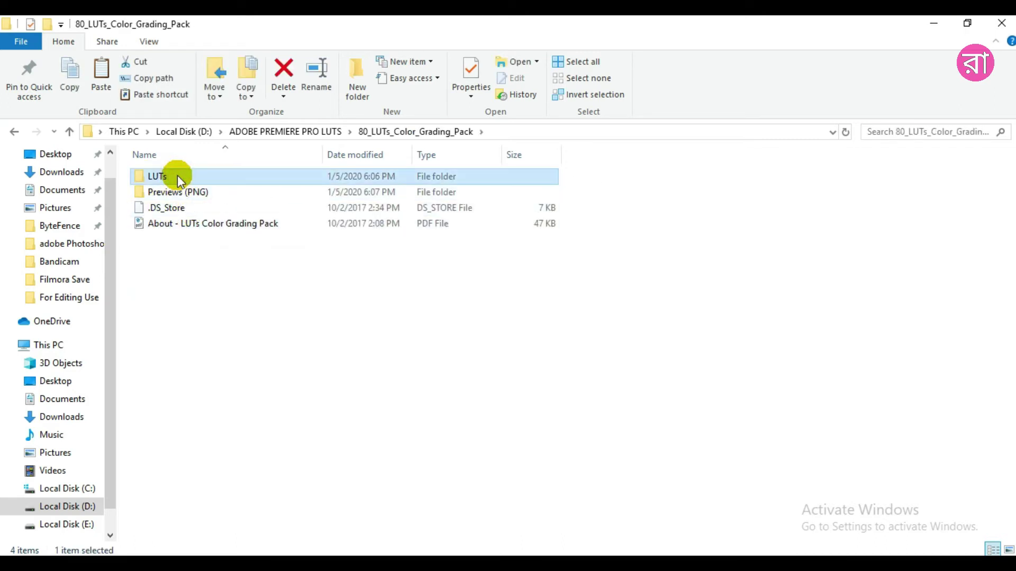
pyautogui.doubleClick(179, 180)
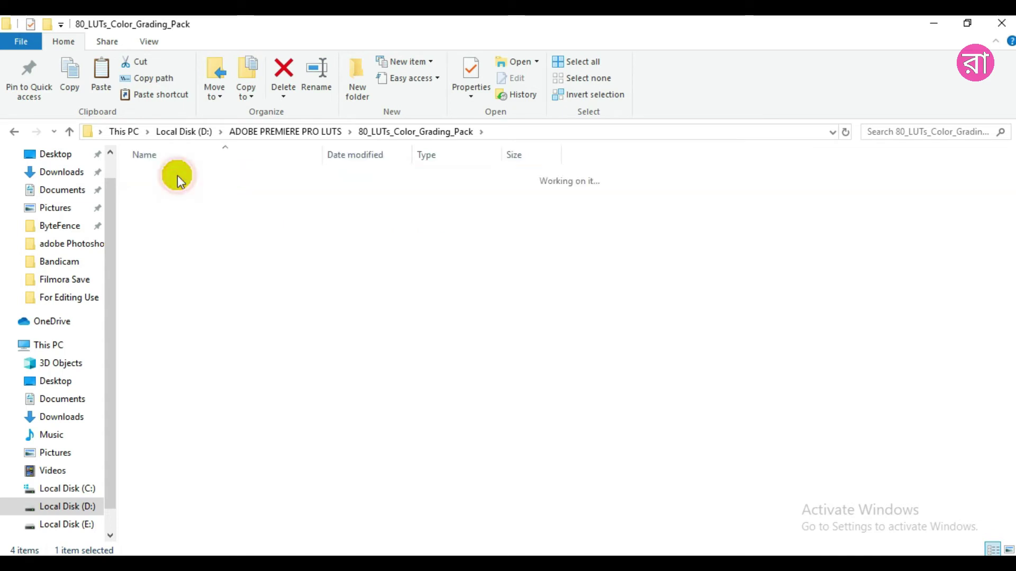
pyautogui.click(159, 178)
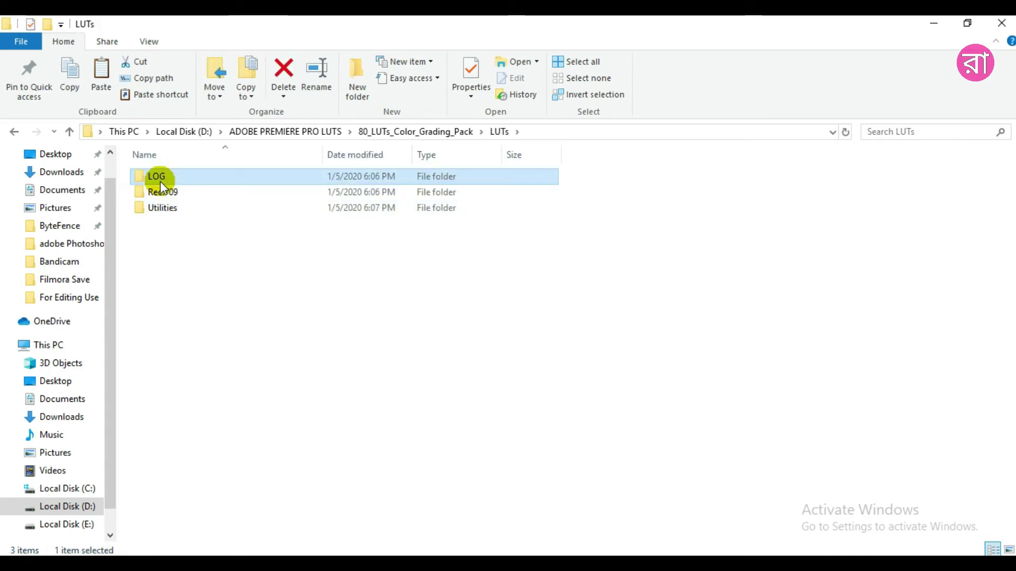
pyautogui.doubleClick(182, 177)
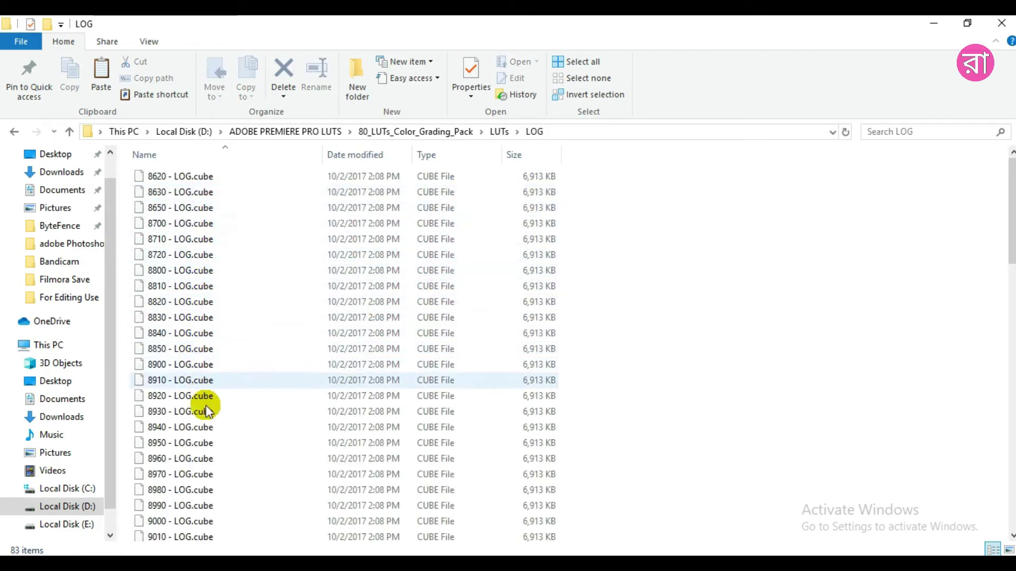
pyautogui.scroll(-1, 210, 289)
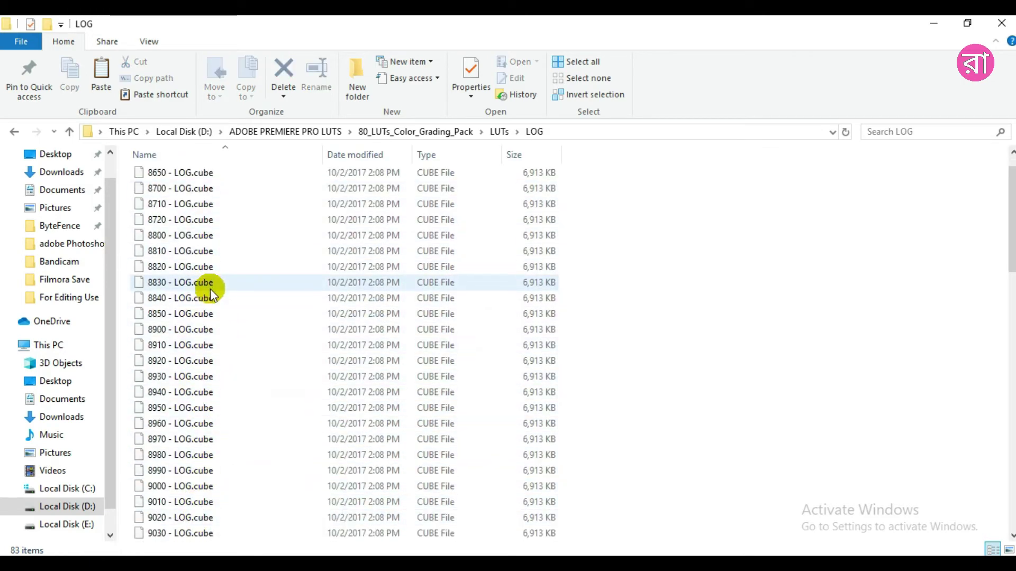
pyautogui.scroll(-3, 211, 291)
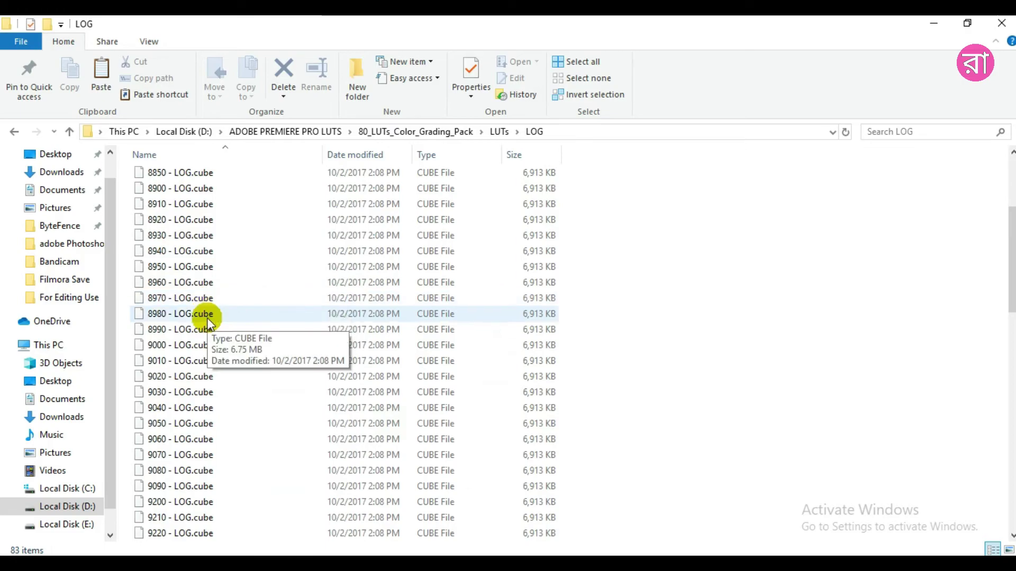
pyautogui.scroll(-3, 207, 321)
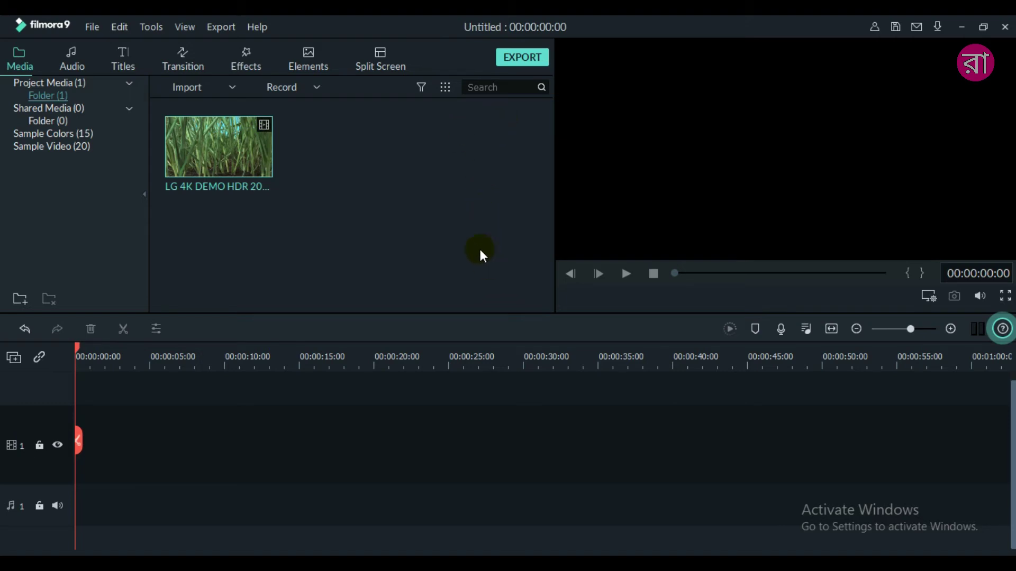
# Step: Drag the LG 4K DEMO HDR 2018 clip to the timeline, accept 1280 x 720 30fps, and select it
pyautogui.click(387, 125)
pyautogui.moveTo(265, 153)
pyautogui.mouseDown()
pyautogui.moveTo(117, 425)
pyautogui.moveTo(84, 431)
pyautogui.mouseUp()
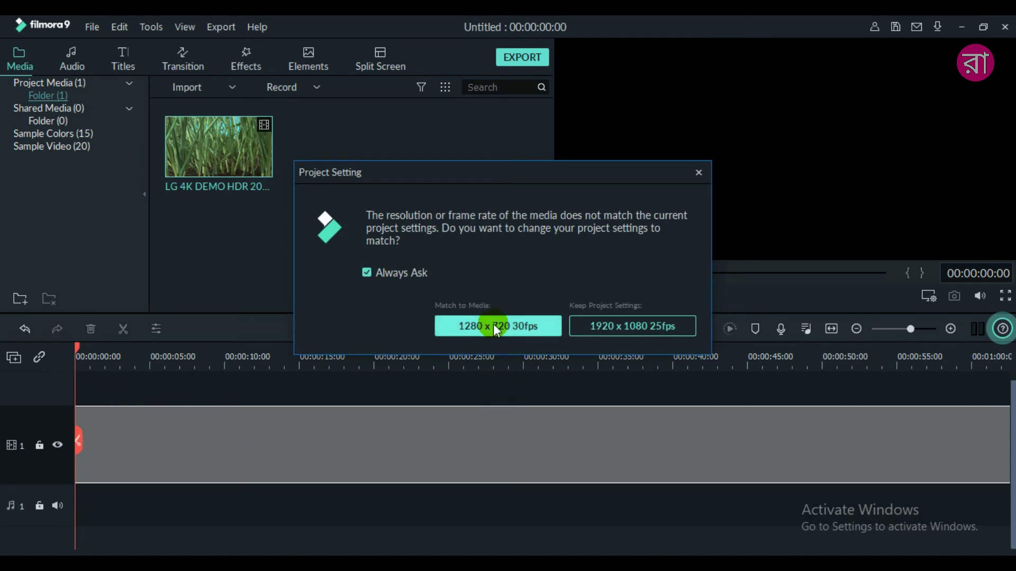
pyautogui.click(488, 323)
pyautogui.click(264, 426)
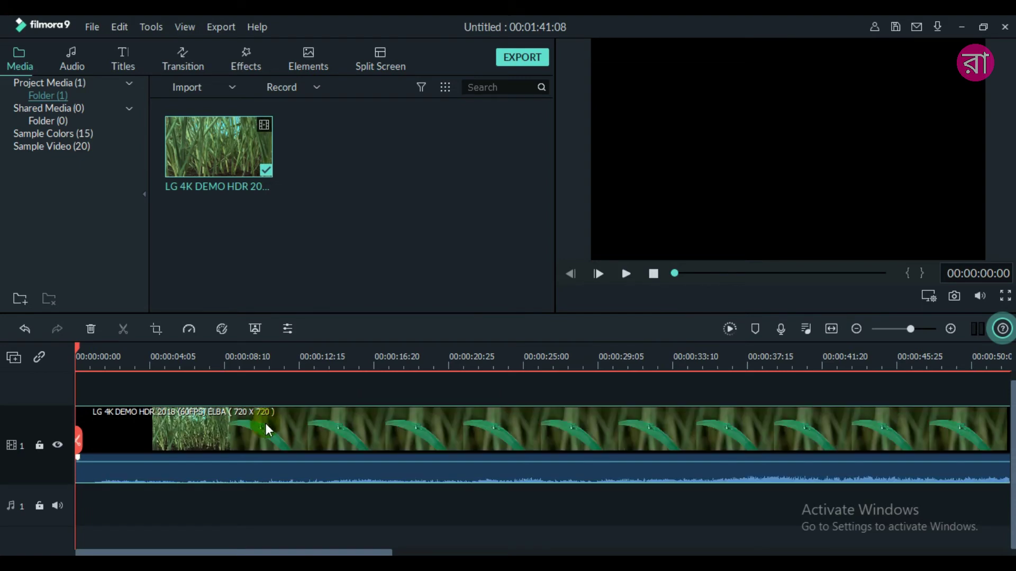
# Step: Open the timeline clip's Color settings and expand the 3D LUT dropdown list
pyautogui.doubleClick(266, 426)
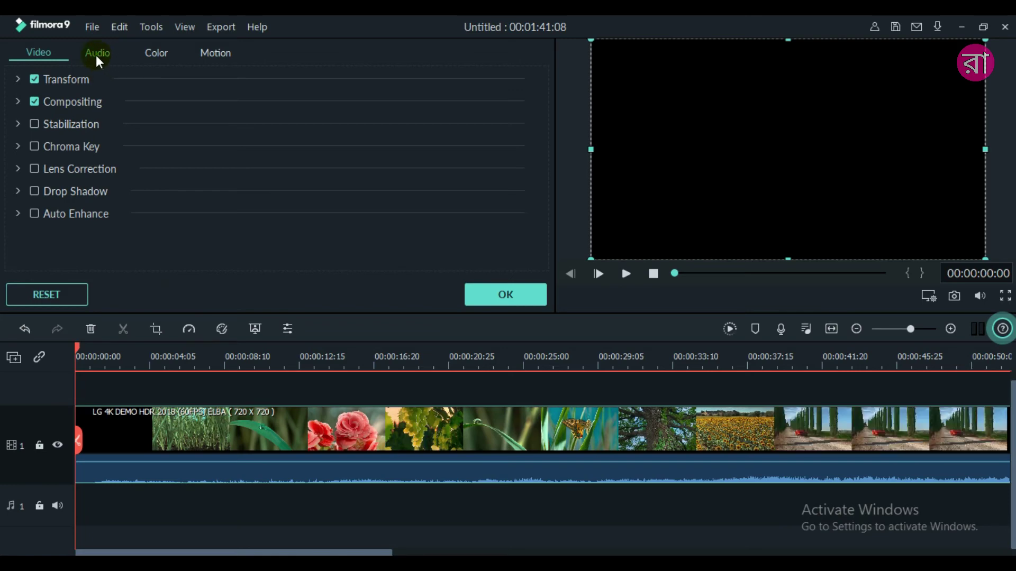
pyautogui.click(155, 53)
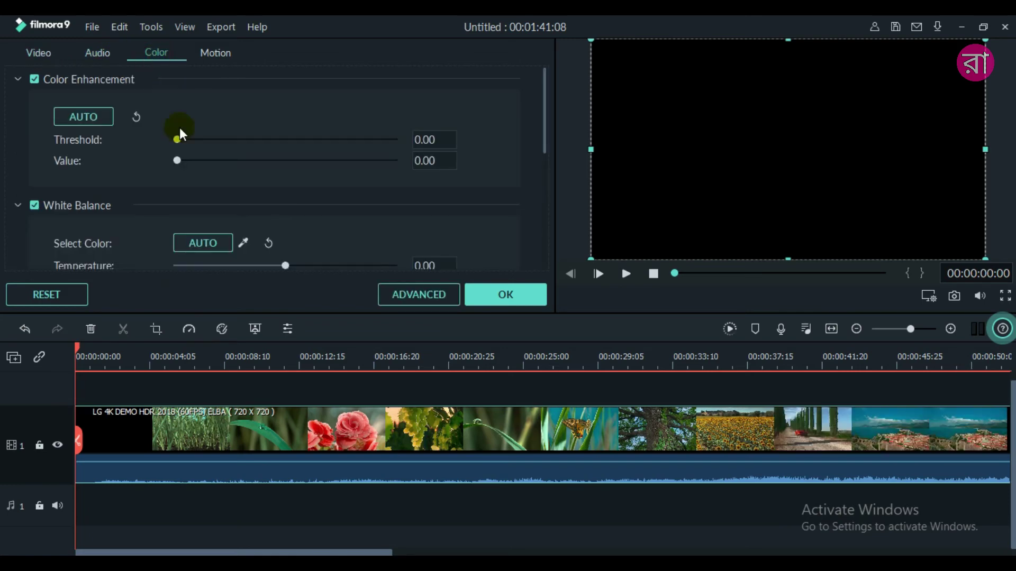
pyautogui.scroll(-5, 111, 164)
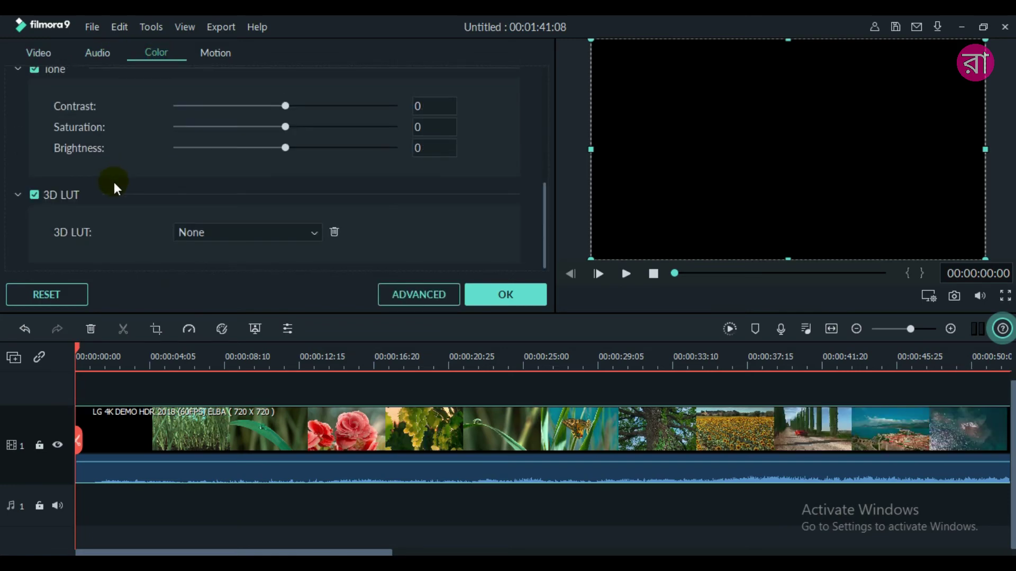
pyautogui.click(227, 232)
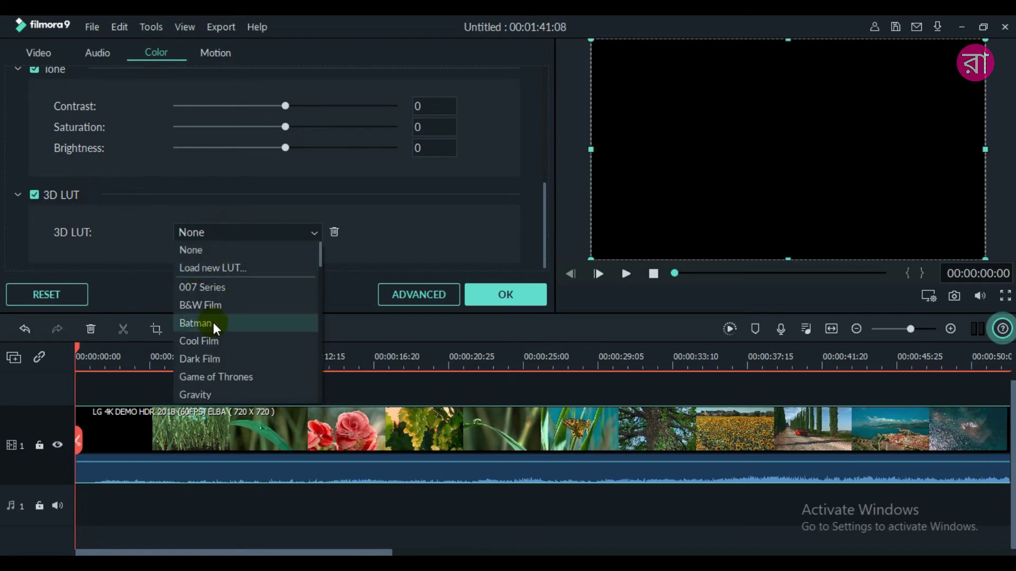
pyautogui.scroll(-2, 212, 319)
pyautogui.scroll(1, 214, 322)
pyautogui.scroll(2, 209, 297)
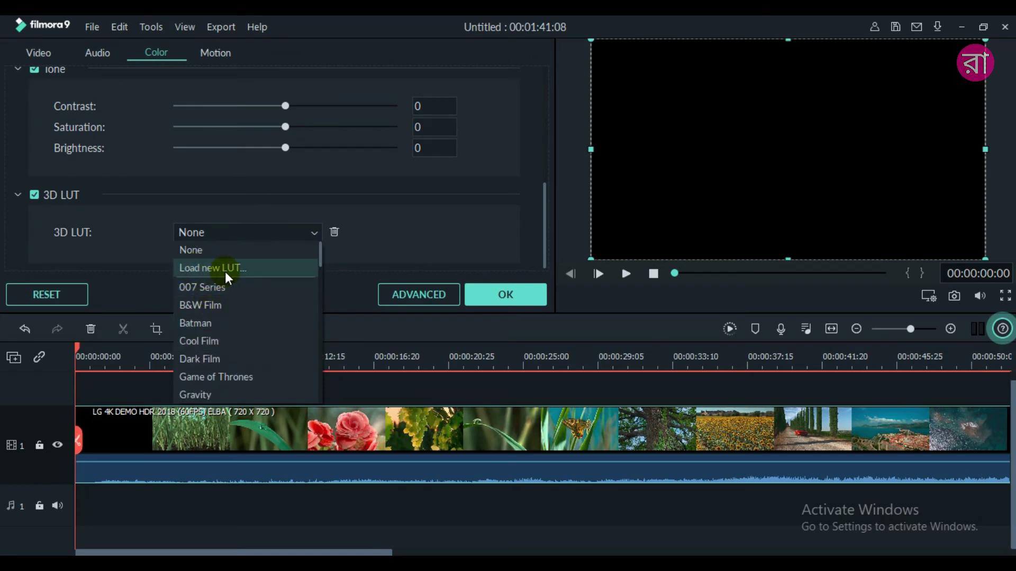
# Step: Choose 'Load new LUT...' and browse to drive D: in the file dialog
pyautogui.click(230, 270)
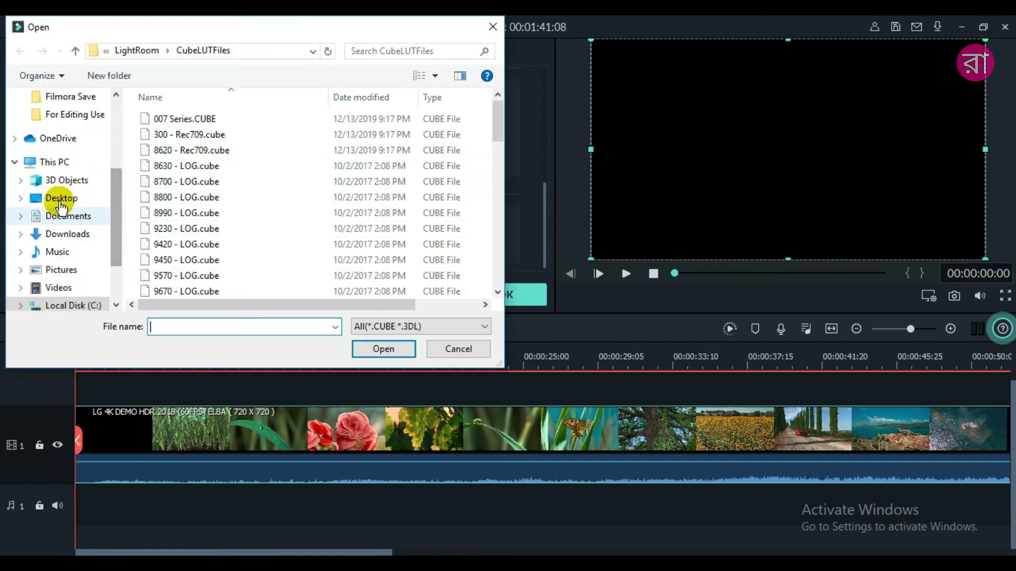
pyautogui.scroll(-1, 62, 207)
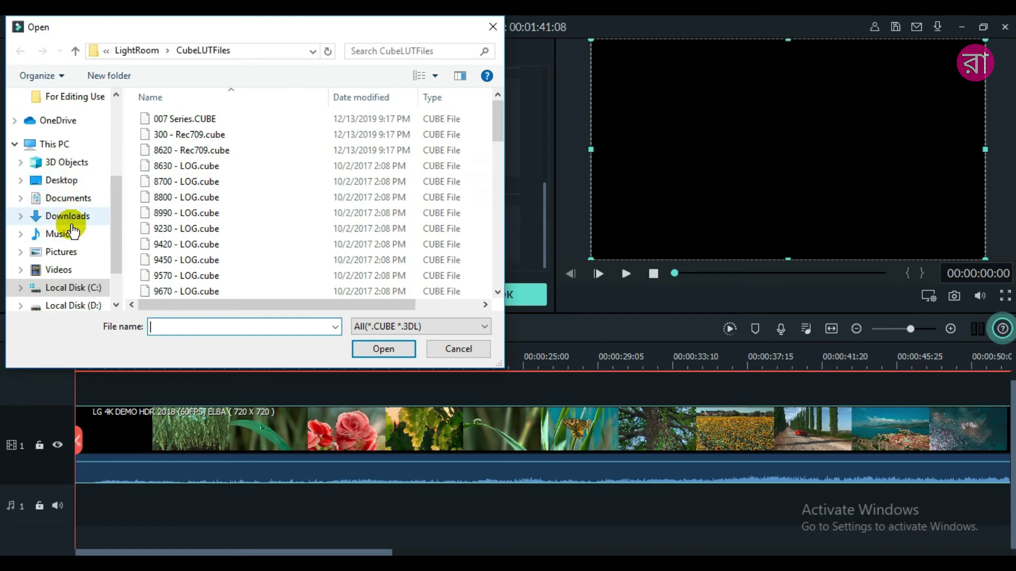
pyautogui.scroll(-1, 72, 254)
pyautogui.click(76, 291)
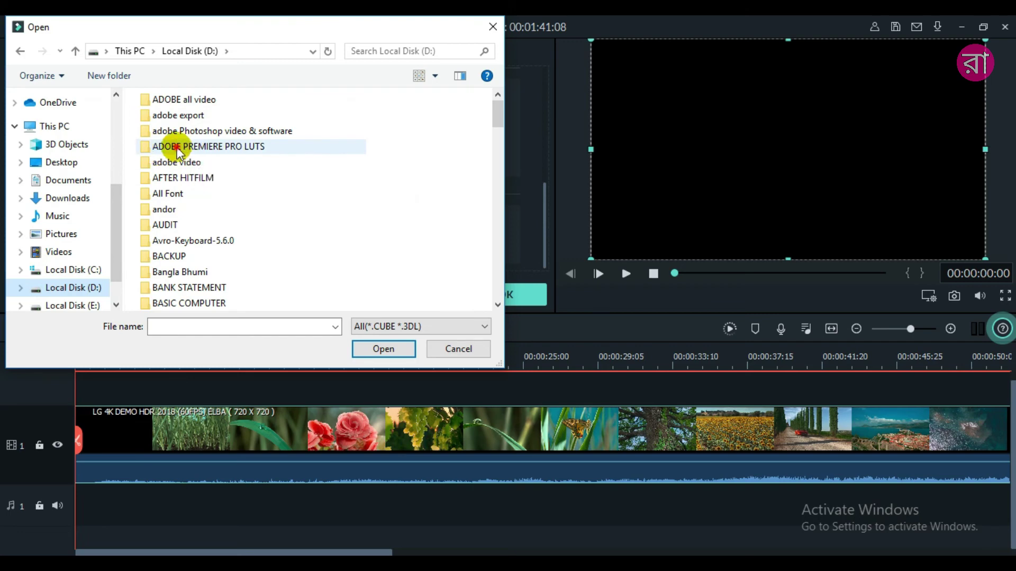
# Step: Open 8950 - LOG.cube from ADOBE PREMIERE PRO LUTS\80_LUTs_Color_Grading_Pack\LUTs\LOG
pyautogui.doubleClick(178, 148)
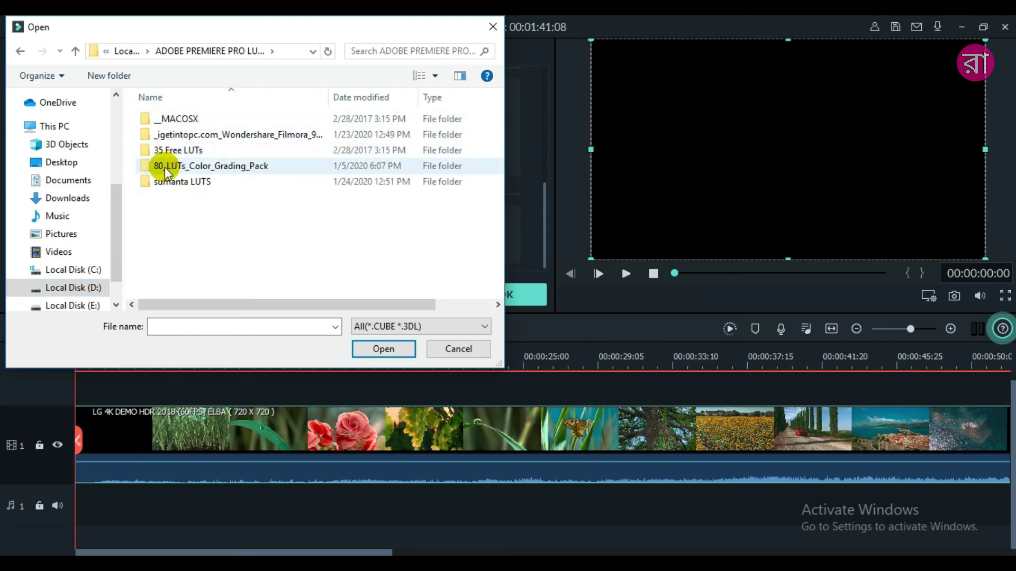
pyautogui.doubleClick(159, 165)
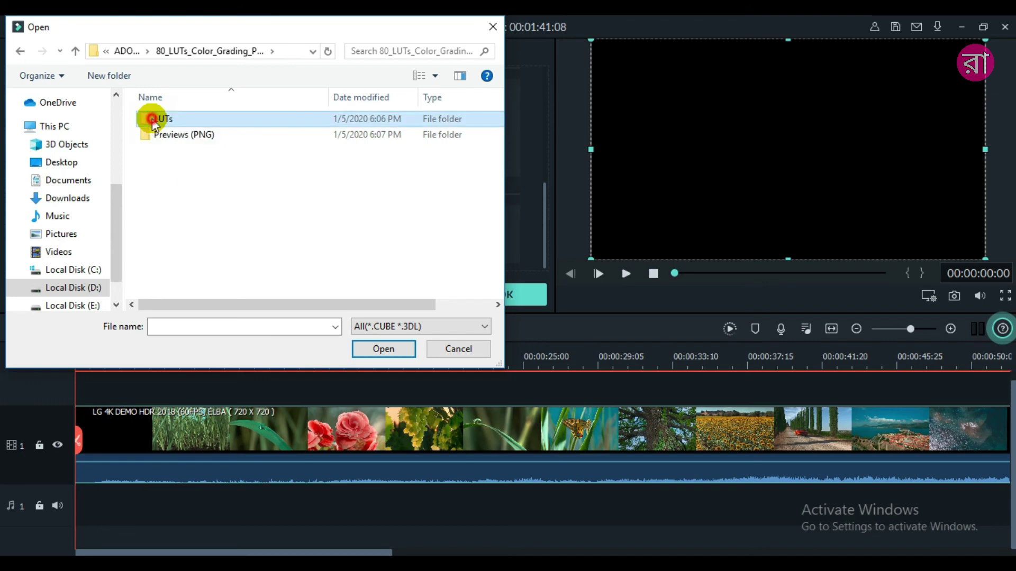
pyautogui.doubleClick(155, 122)
pyautogui.doubleClick(159, 118)
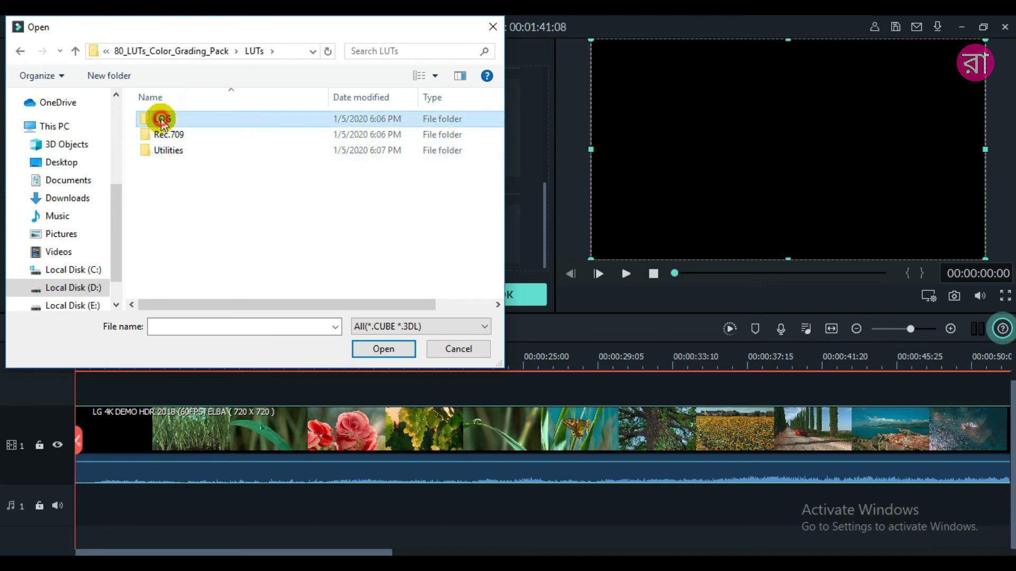
pyautogui.scroll(-3, 181, 170)
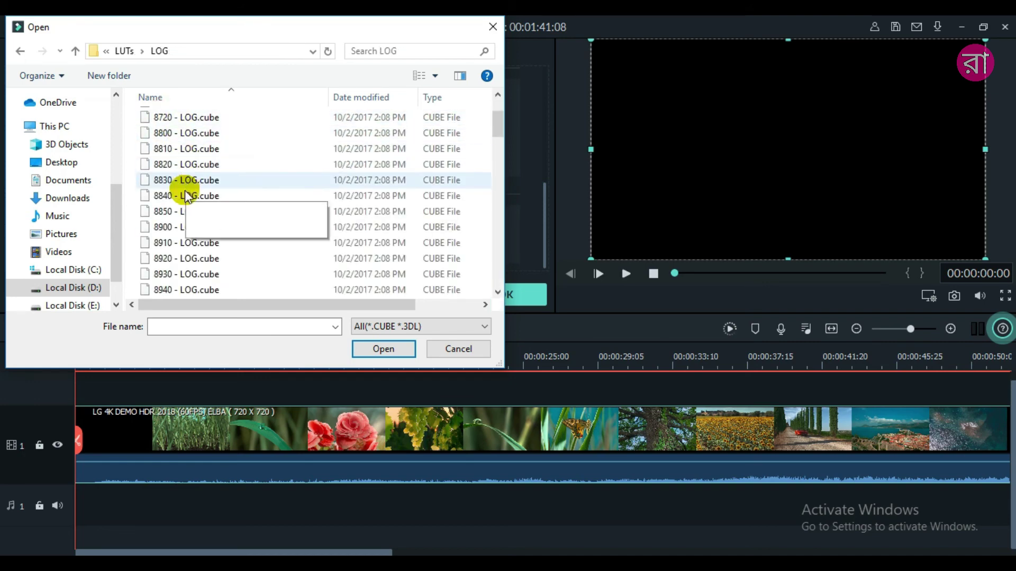
pyautogui.scroll(-3, 186, 188)
pyautogui.scroll(-3, 212, 197)
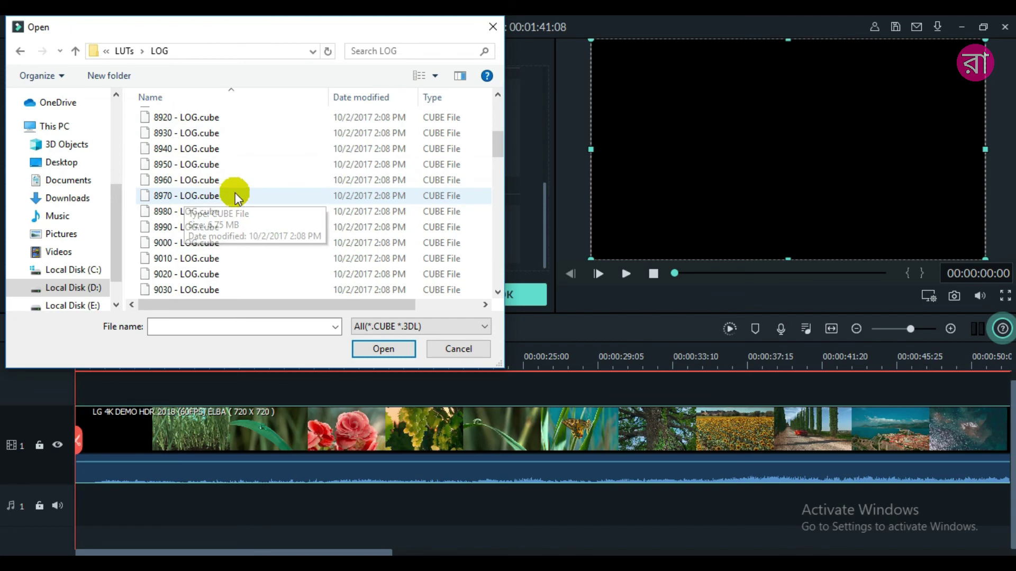
pyautogui.click(180, 166)
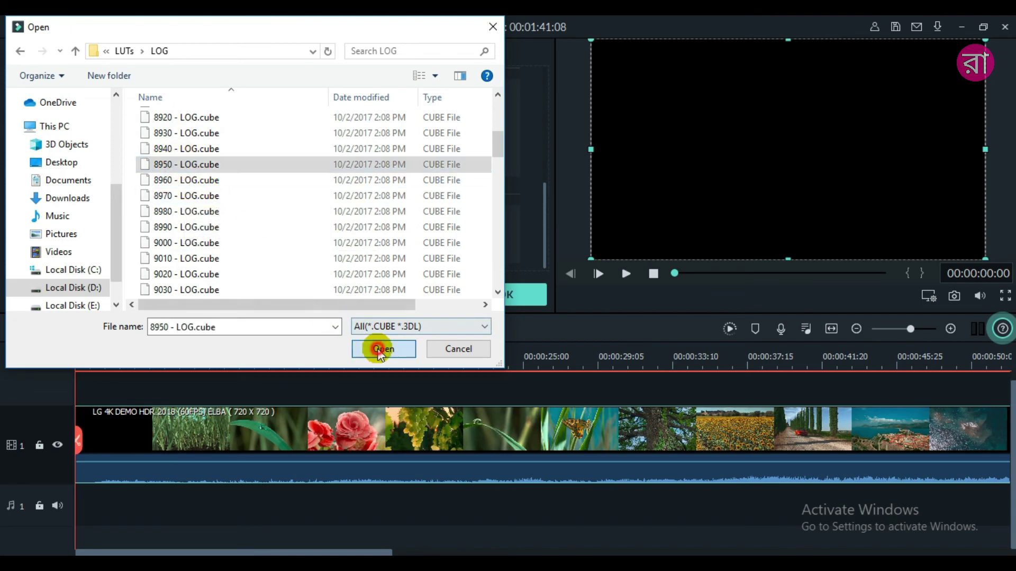
pyautogui.click(382, 348)
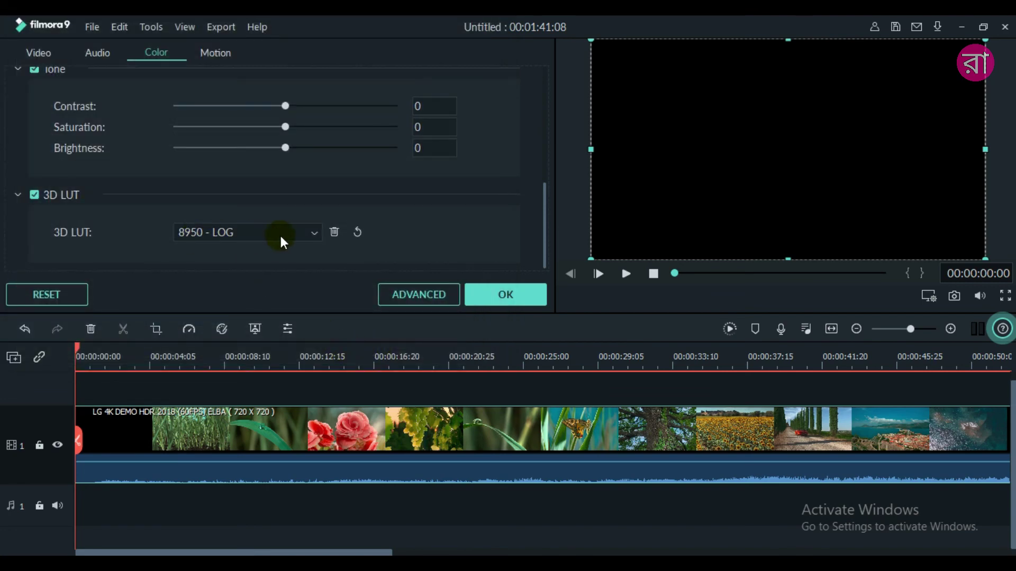
# Step: Preview the grass clip at about 8 s with the 9680 - LOG look
pyautogui.click(218, 357)
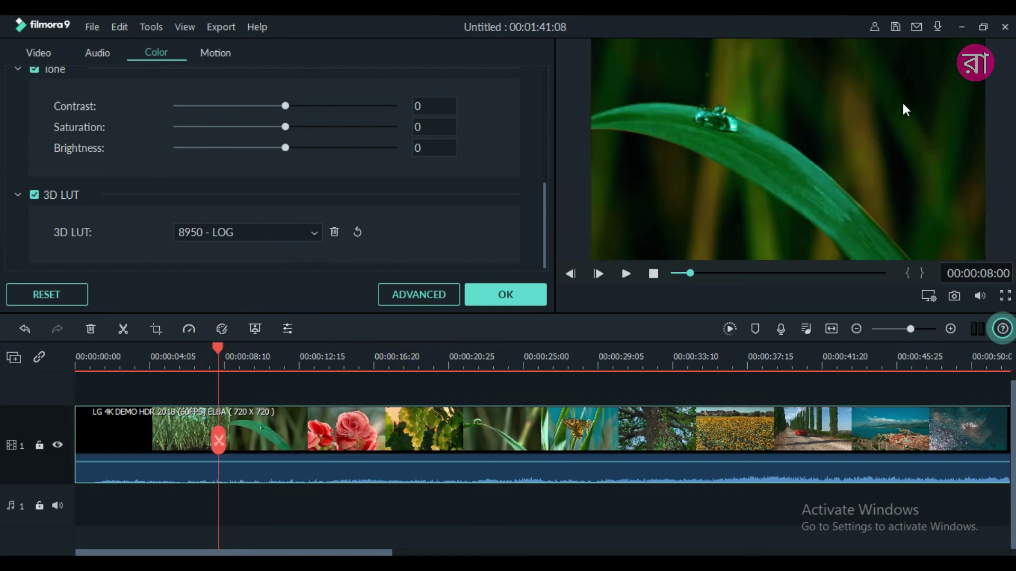
pyautogui.click(244, 233)
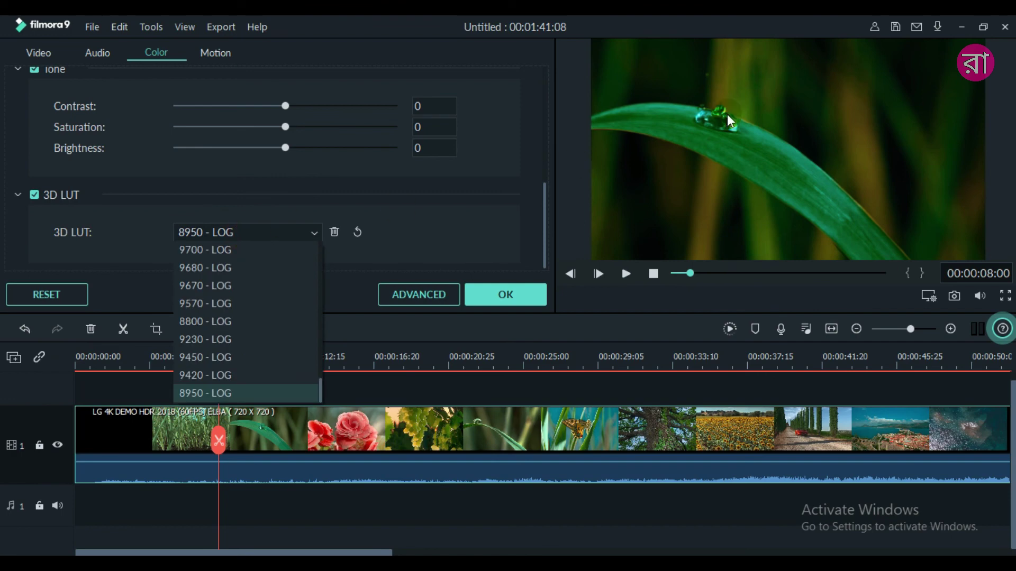
pyautogui.click(231, 272)
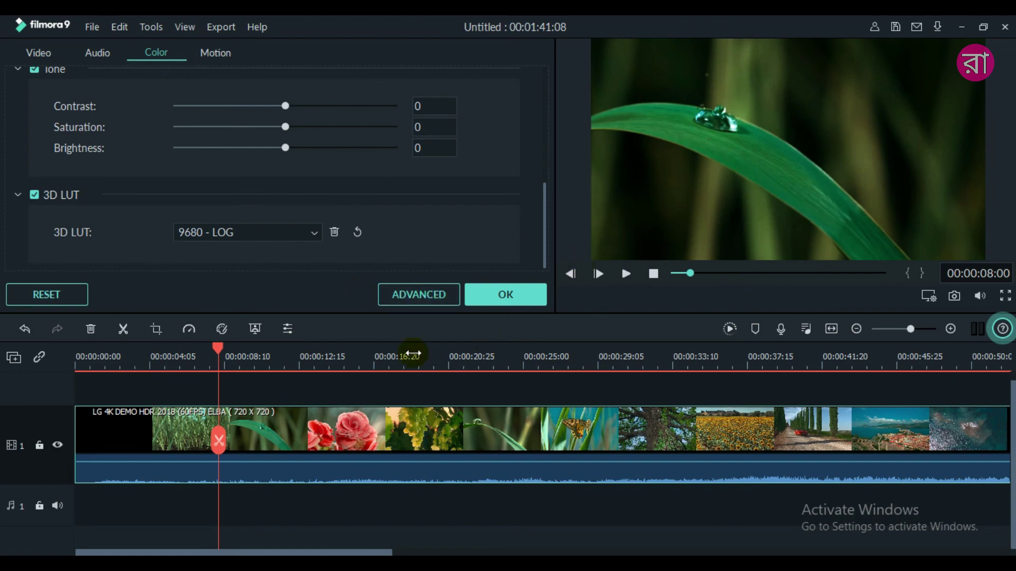
# Step: At about 9 s, switch the clip to 9230 - LOG and confirm the colour grade
pyautogui.click(220, 350)
pyautogui.moveTo(237, 356); pyautogui.dragTo(242, 353)
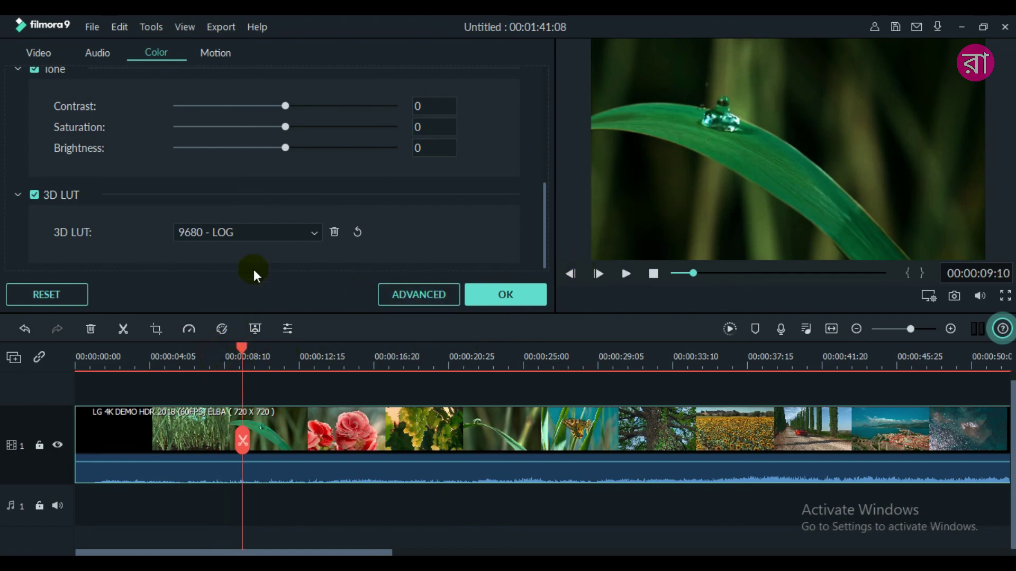
pyautogui.click(259, 234)
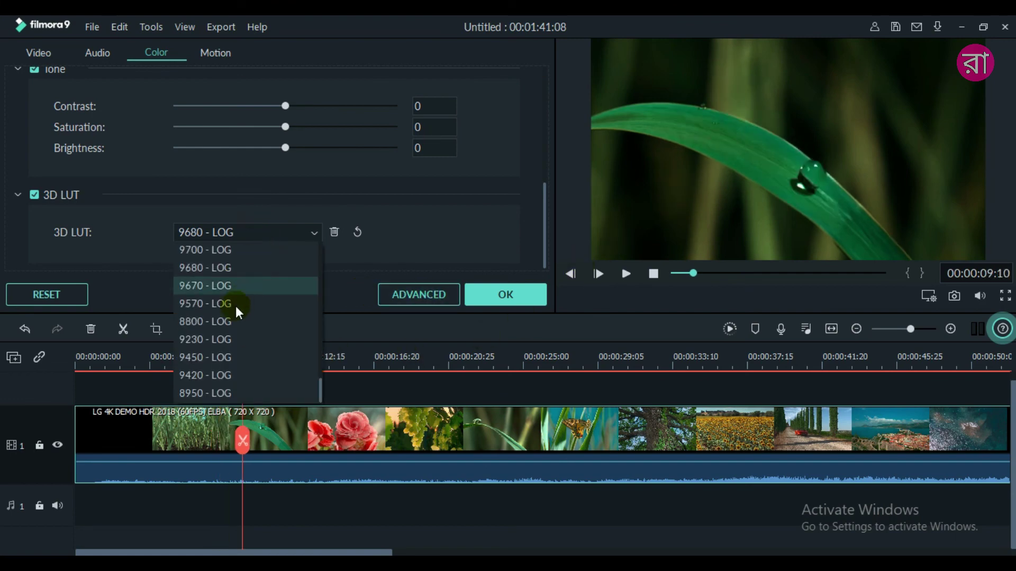
pyautogui.click(231, 341)
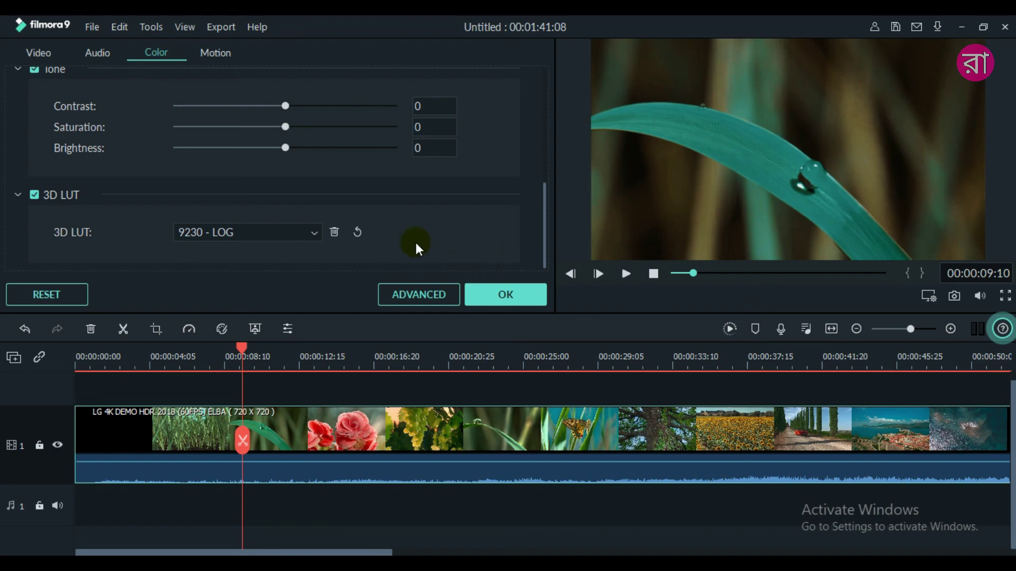
pyautogui.click(509, 296)
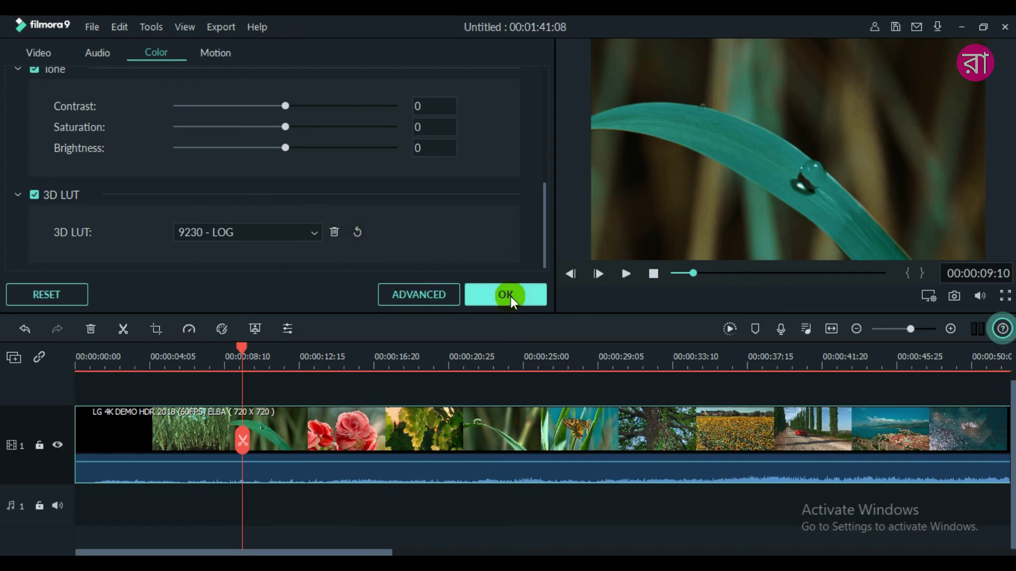